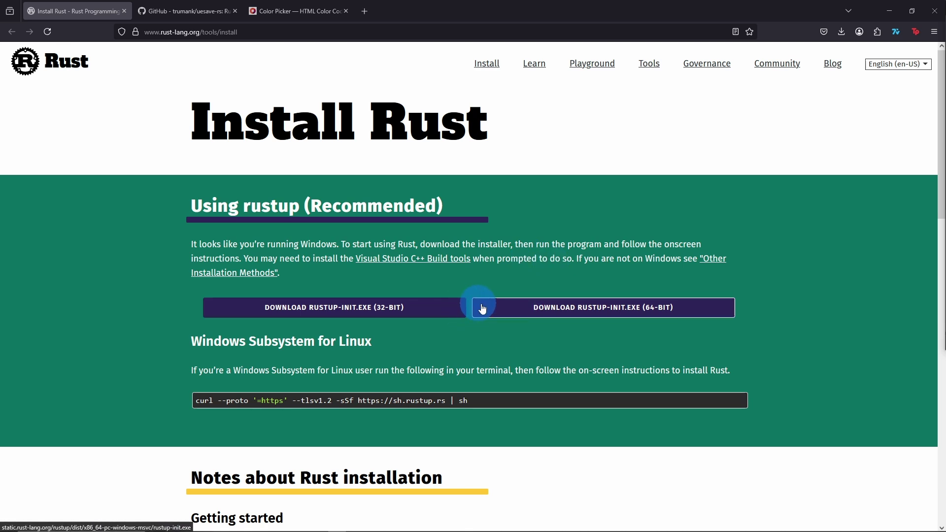
# Download the 64-bit rustup-init.exe and launch it from the downloads panel.
pyautogui.click(626, 306)
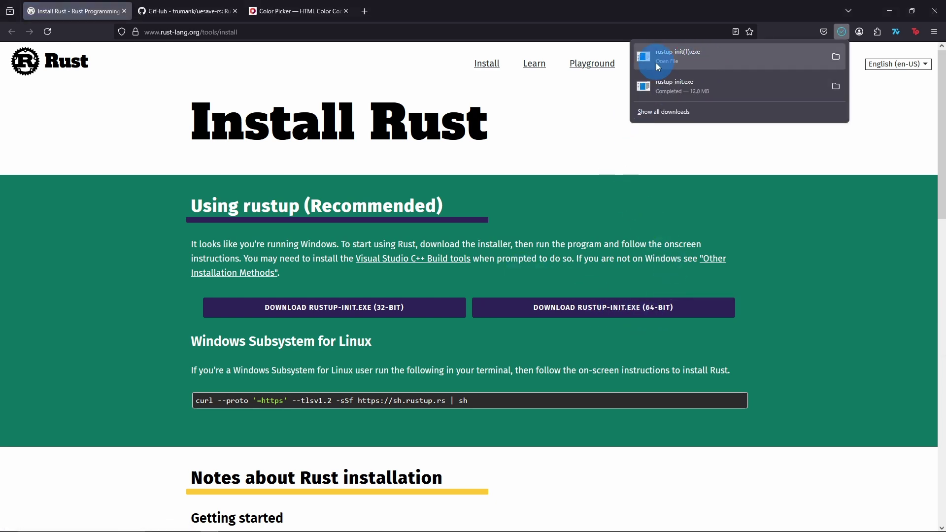
pyautogui.click(657, 65)
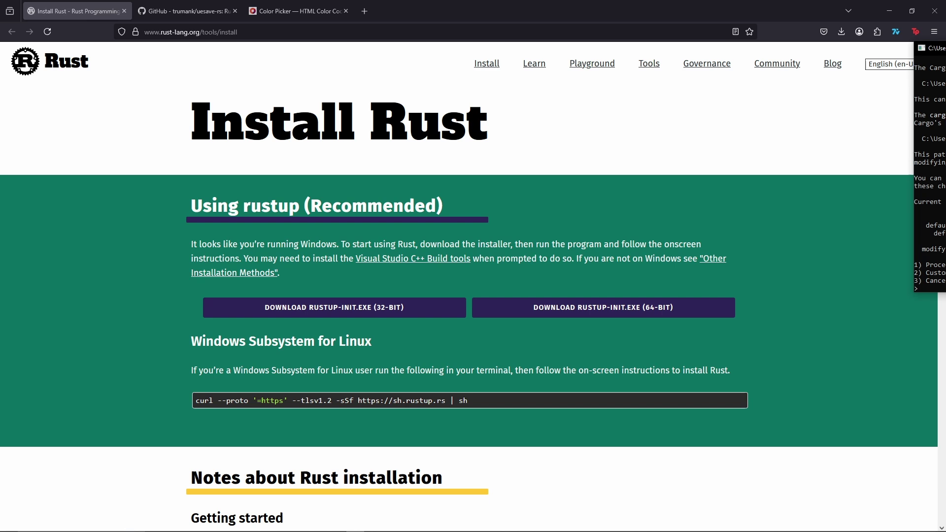
pyautogui.moveTo(931, 48); pyautogui.dragTo(497, 113)
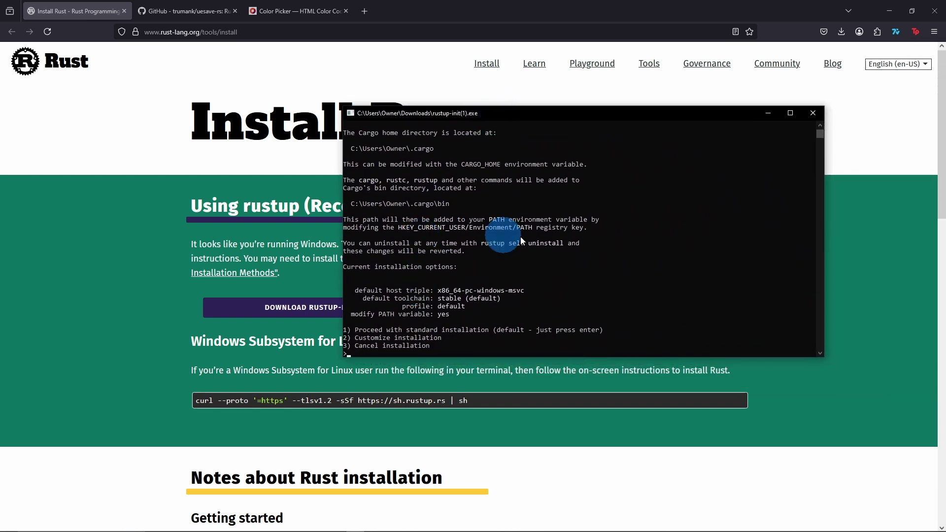
pyautogui.scroll(1, 542, 236)
pyautogui.scroll(-1, 513, 245)
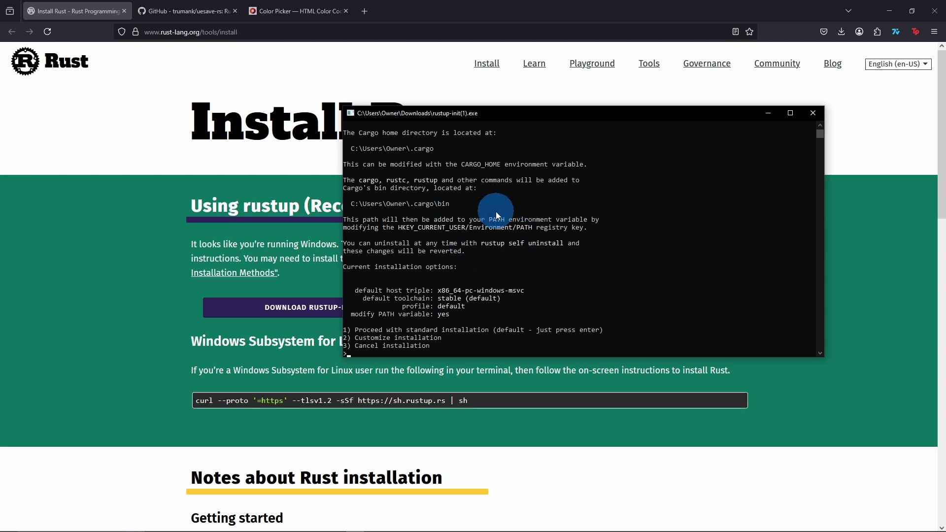
# Install Rust with default option 1 and close the installer once it reports success.
pyautogui.press('Return')
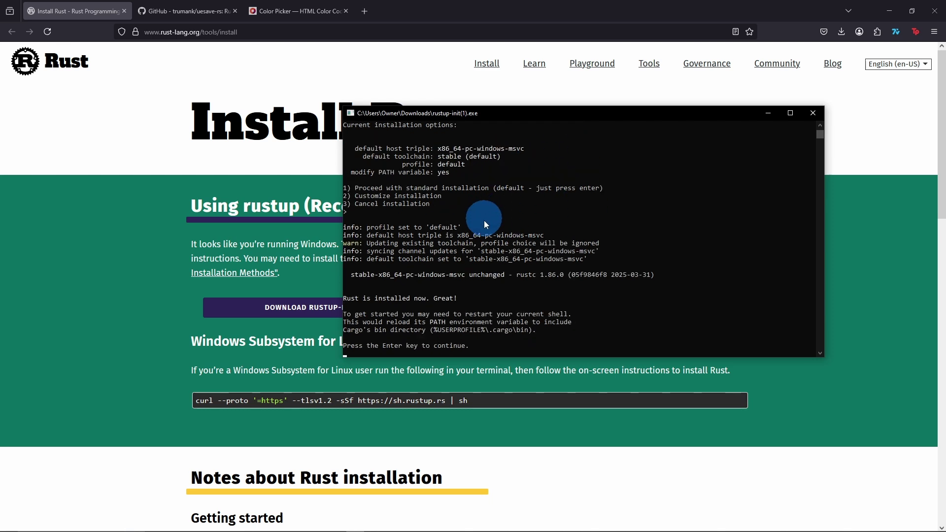
pyautogui.moveTo(347, 300); pyautogui.dragTo(454, 300)
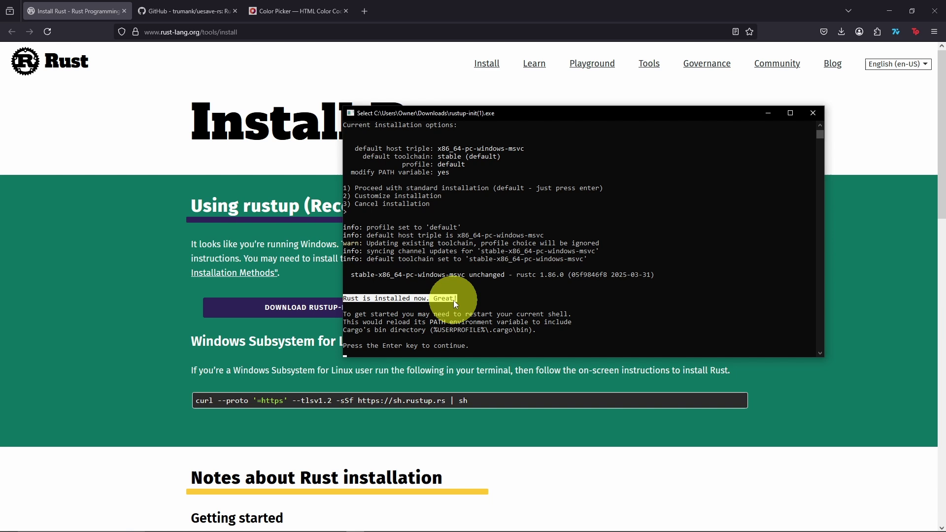
pyautogui.click(475, 282)
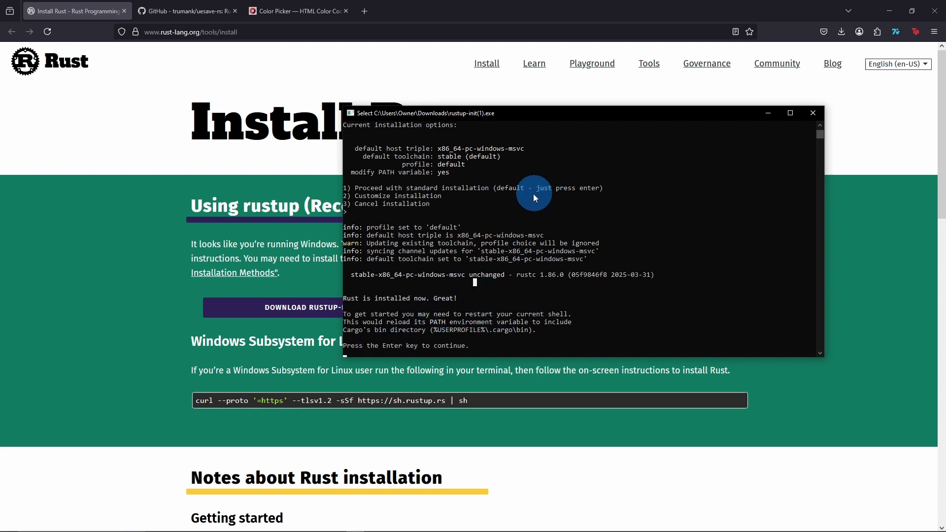
pyautogui.scroll(5, 535, 197)
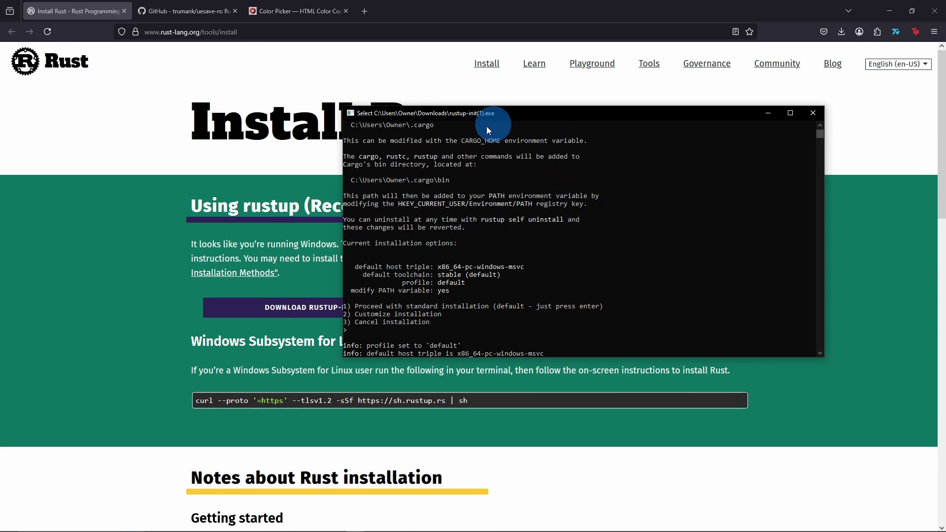
pyautogui.press('Return')
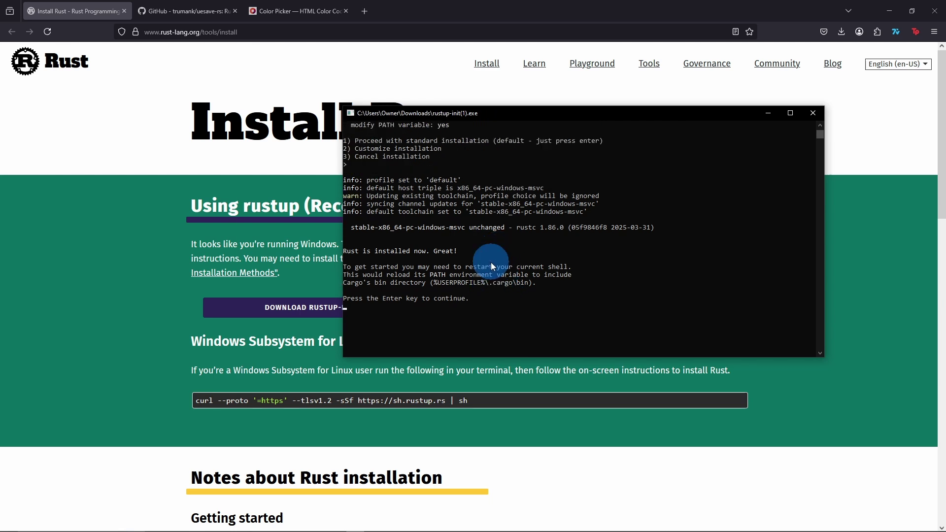
pyautogui.press('Return')
# Show the uesave-rs GitHub README's Usage section with its cargo install command.
pyautogui.click(154, 20)
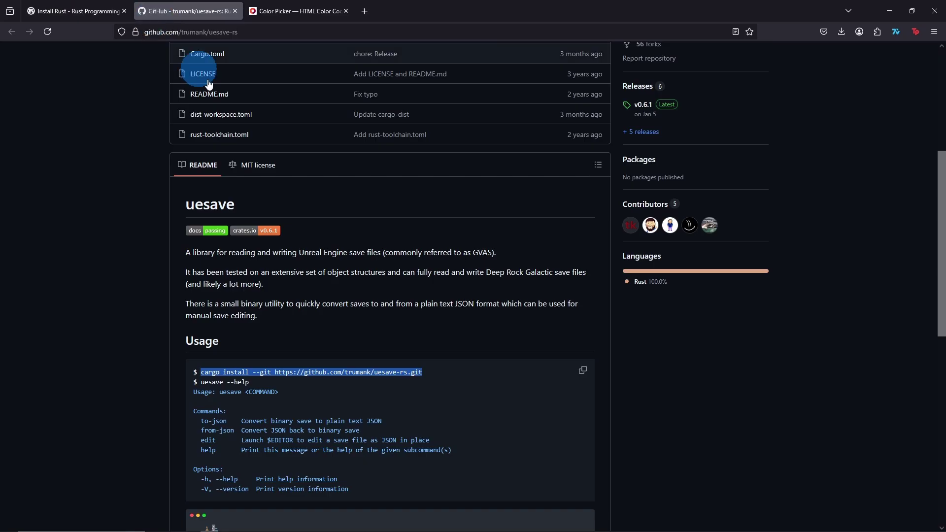
pyautogui.scroll(10, 282, 170)
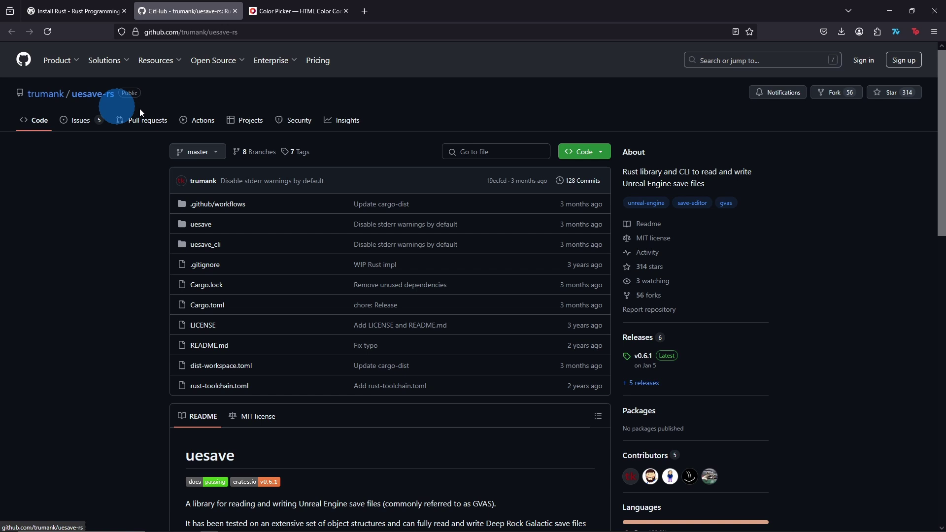
pyautogui.scroll(-5, 134, 179)
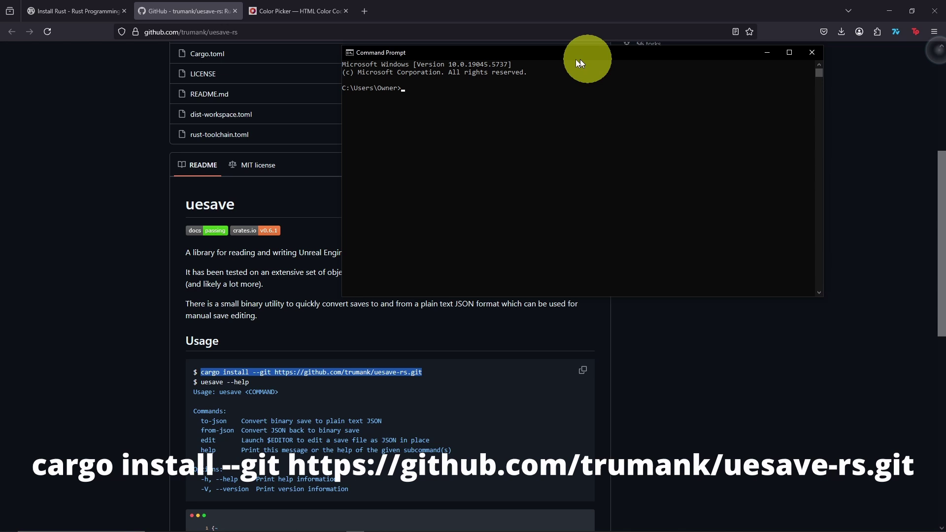
# Paste the cargo install --git command for uesave, append --force, and run it.
pyautogui.moveTo(575, 59); pyautogui.dragTo(487, 58)
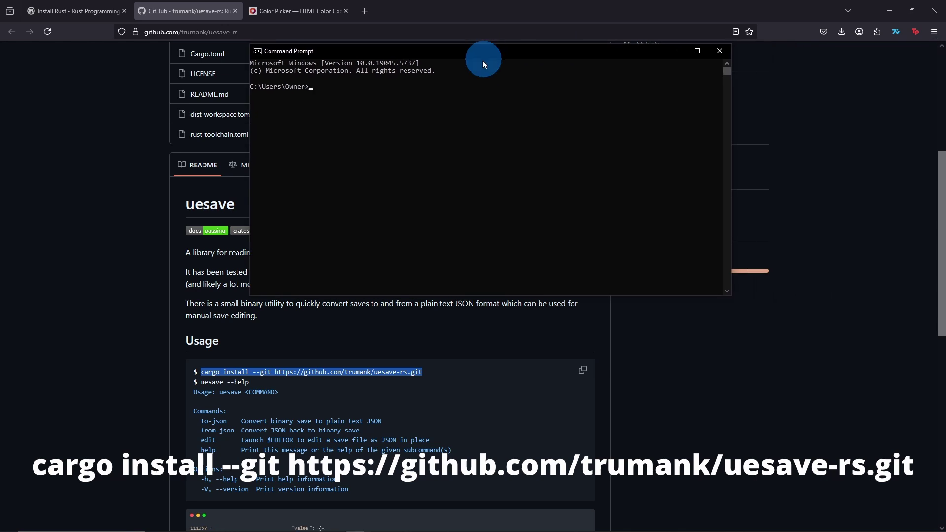
pyautogui.write('cargo install --git https://github.com/trumank/uesave-rs.git')
pyautogui.write('--')
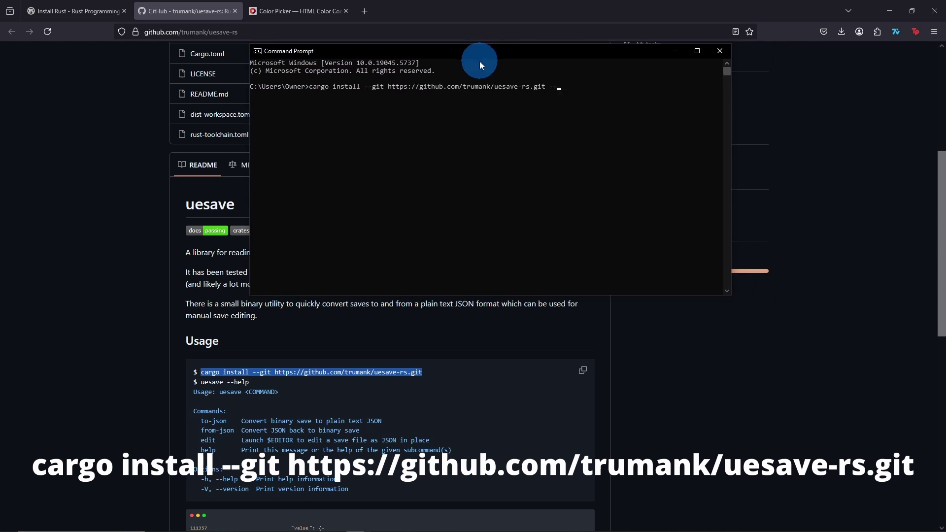
pyautogui.write('firce')
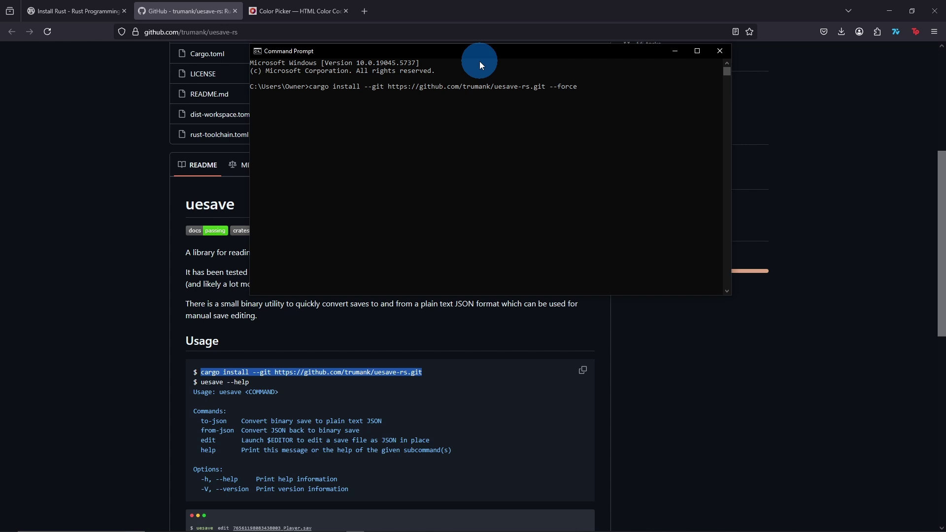
pyautogui.press('Return')
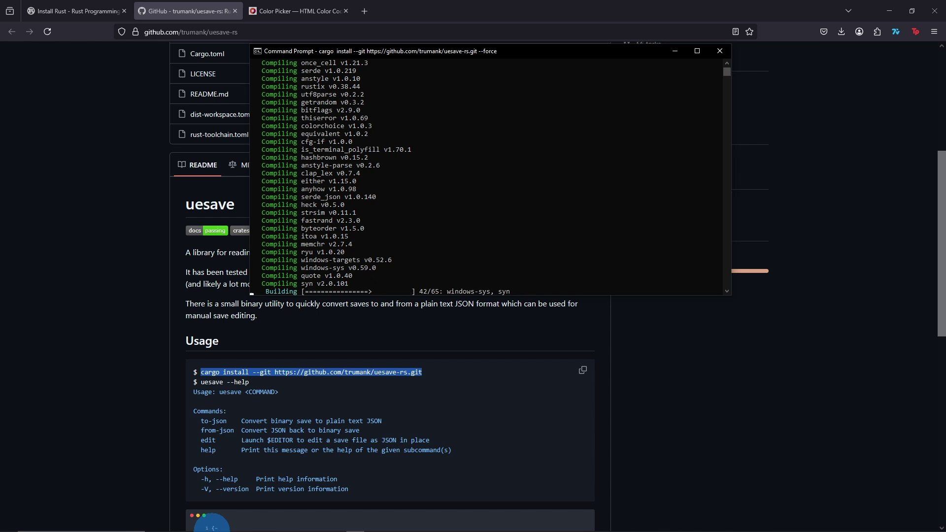
pyautogui.click(246, 524)
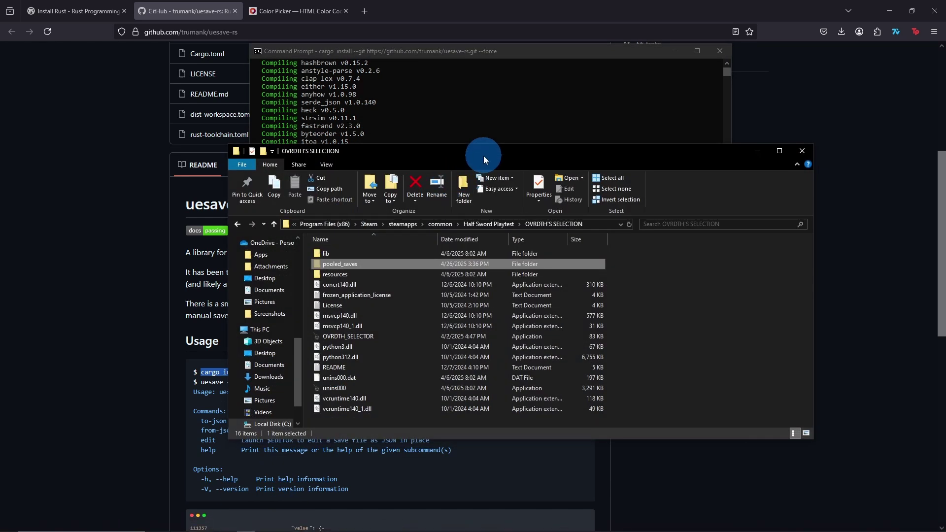
# Open pooled_saves\!EDIT! in File Explorer and select its full path in the address bar.
pyautogui.moveTo(483, 155); pyautogui.dragTo(478, 58)
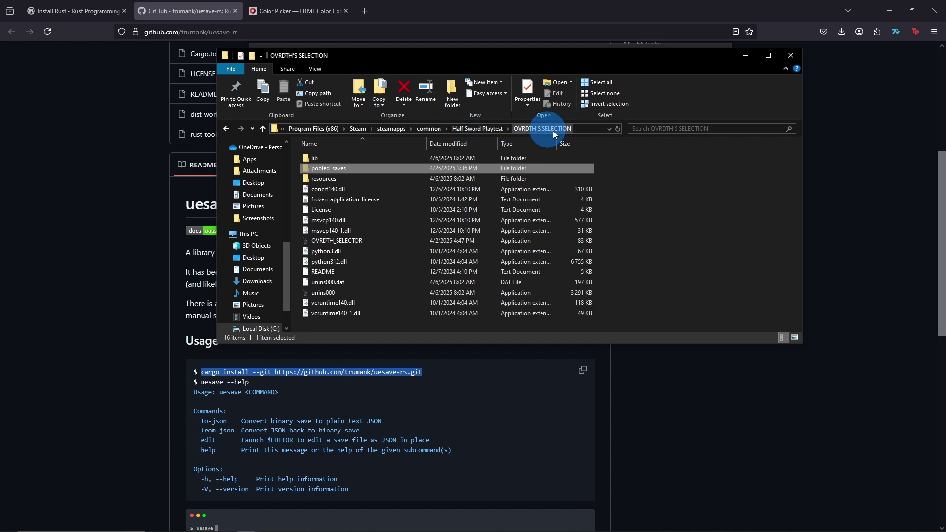
pyautogui.doubleClick(347, 170)
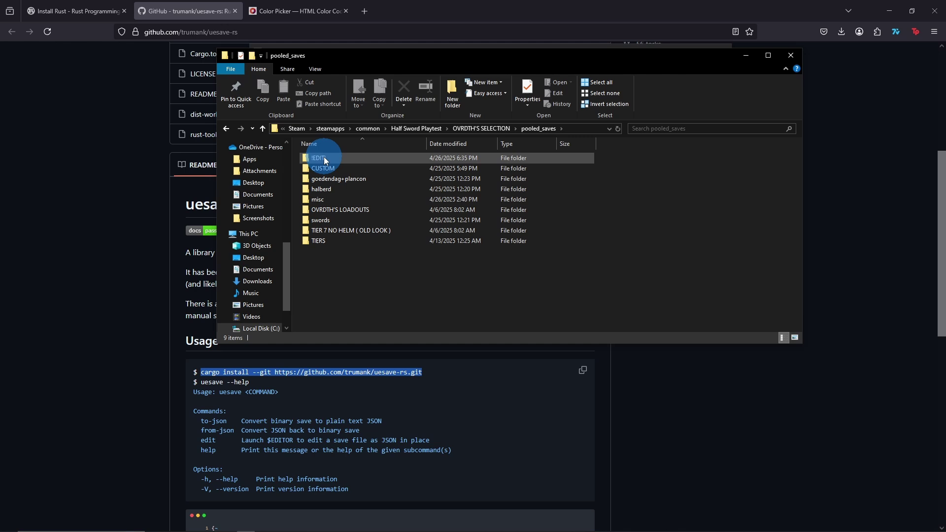
pyautogui.doubleClick(331, 157)
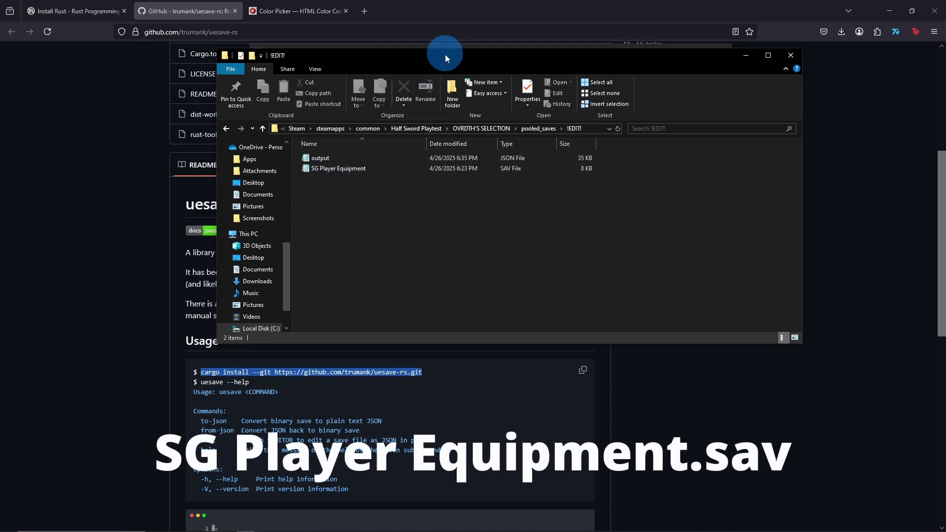
pyautogui.click(275, 129)
pyautogui.hotkey('ctrl', 'c')
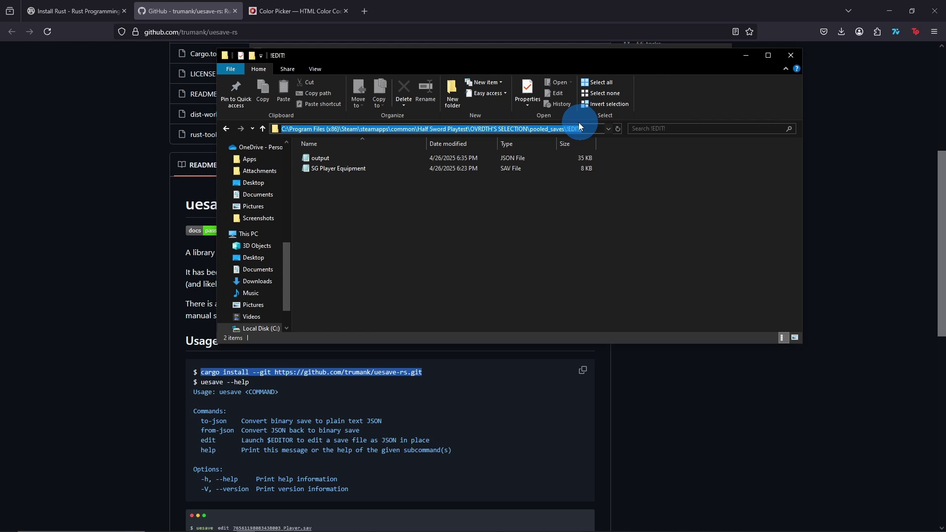
# Run uesave to-json on !EDIT!\SG Player Equipment.sav, redirecting the result to output.json.
pyautogui.moveTo(545, 57); pyautogui.dragTo(537, 255)
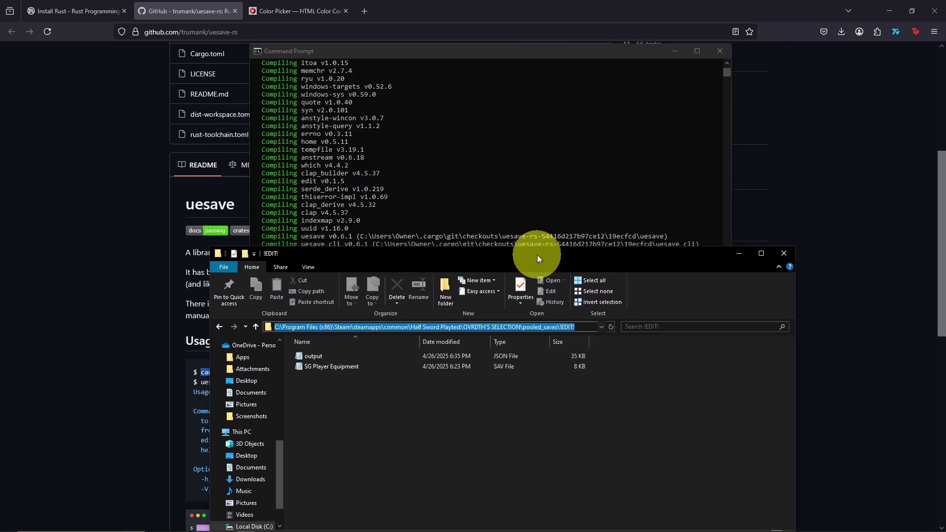
pyautogui.click(480, 54)
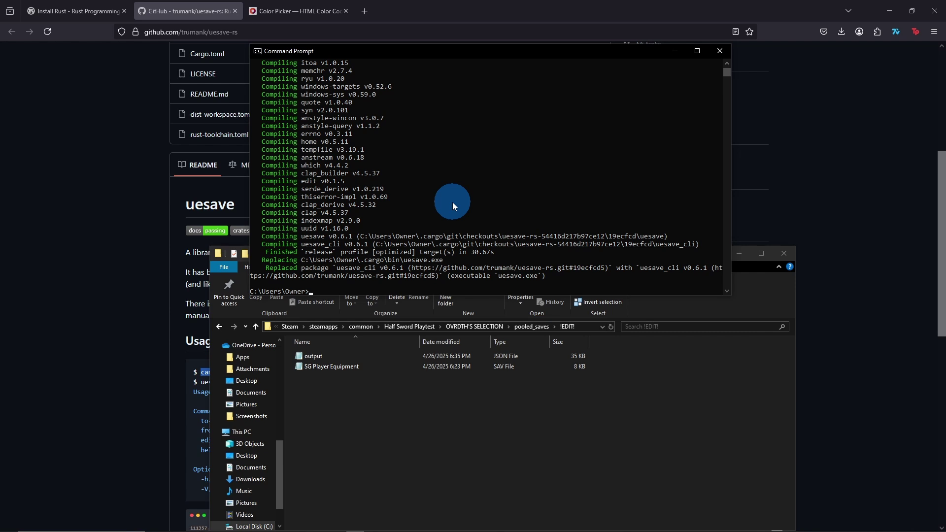
pyautogui.write('uesa')
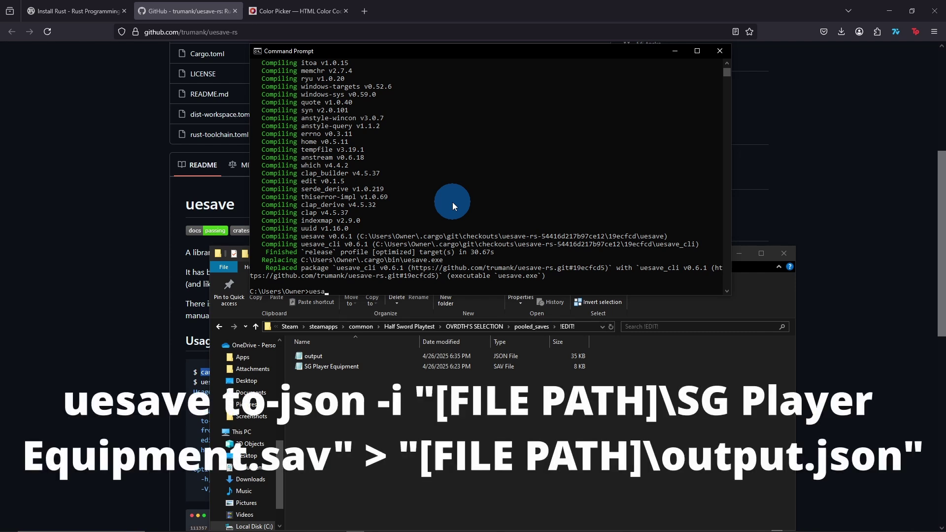
pyautogui.write('ve to-json -i "')
pyautogui.hotkey('ctrl', 'v')
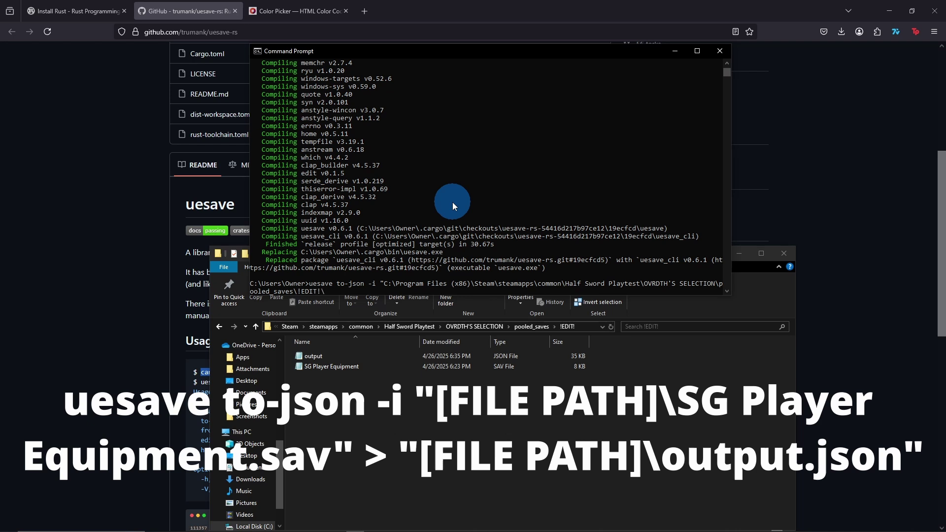
pyautogui.write('SG Player Equipment.sav" >')
pyautogui.hotkey('ctrl', 'v')
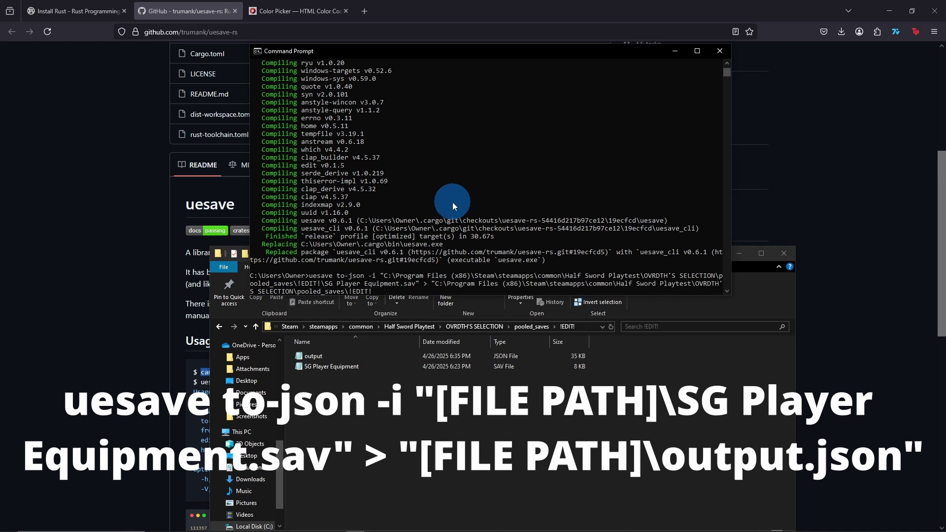
pyautogui.write('\\output.json')
pyautogui.press('Return')
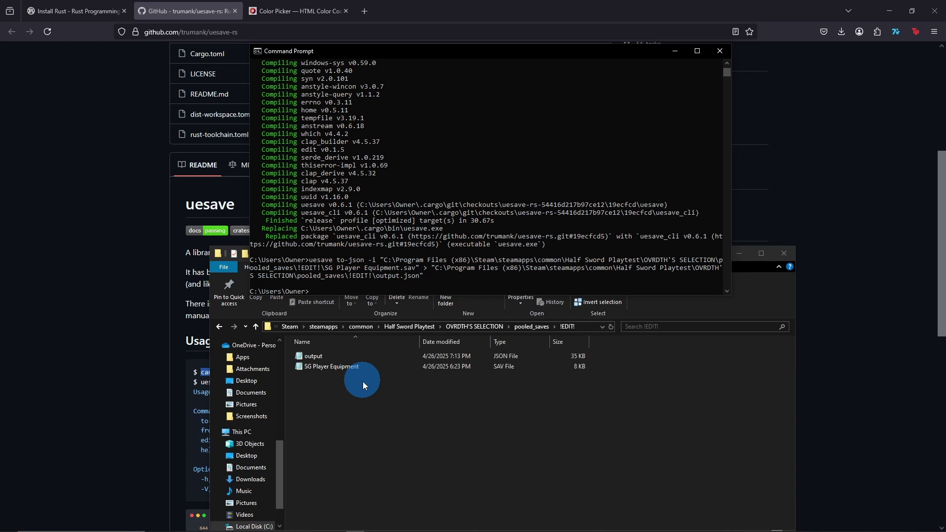
# Open SG Player Equipment.sav in Notepad, find it unreadable binary, and close it.
pyautogui.click(436, 358)
pyautogui.click(330, 368)
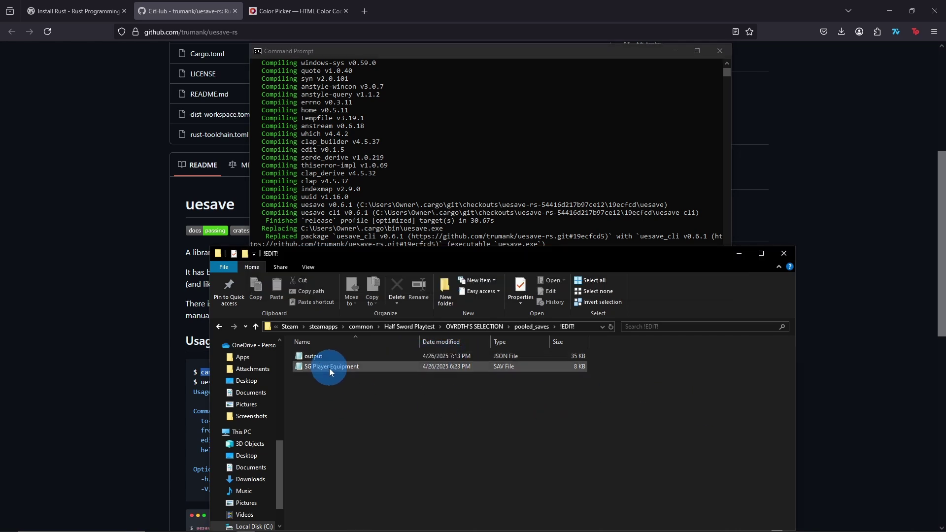
pyautogui.doubleClick(358, 367)
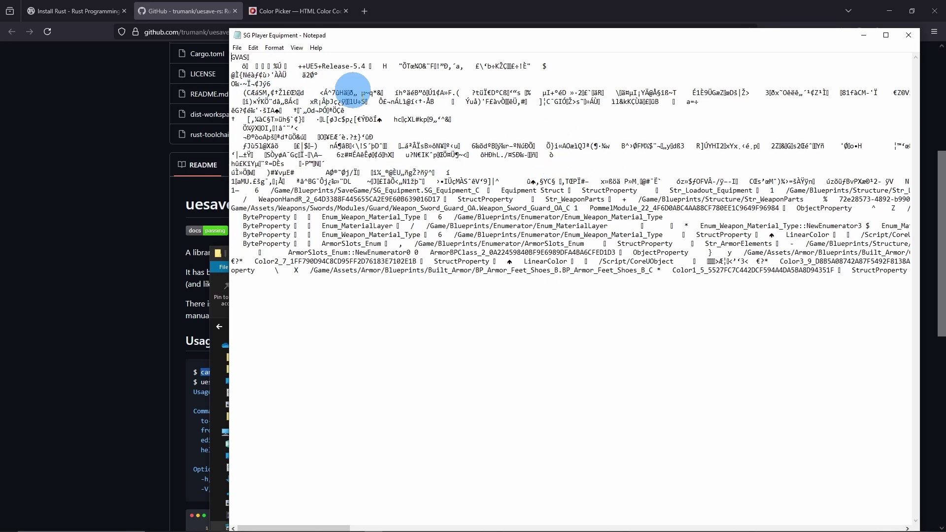
pyautogui.moveTo(499, 211); pyautogui.dragTo(591, 244)
pyautogui.click(479, 208)
pyautogui.moveTo(457, 199); pyautogui.dragTo(630, 227)
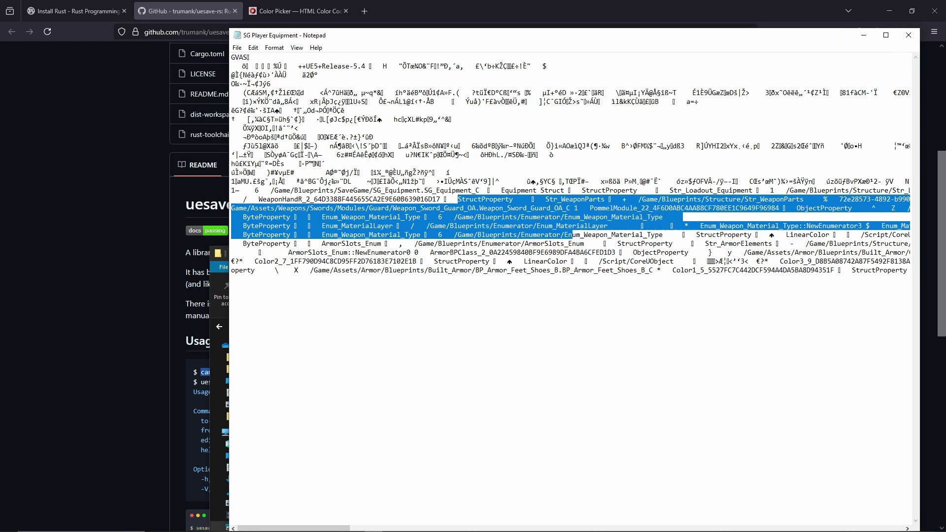
pyautogui.click(900, 38)
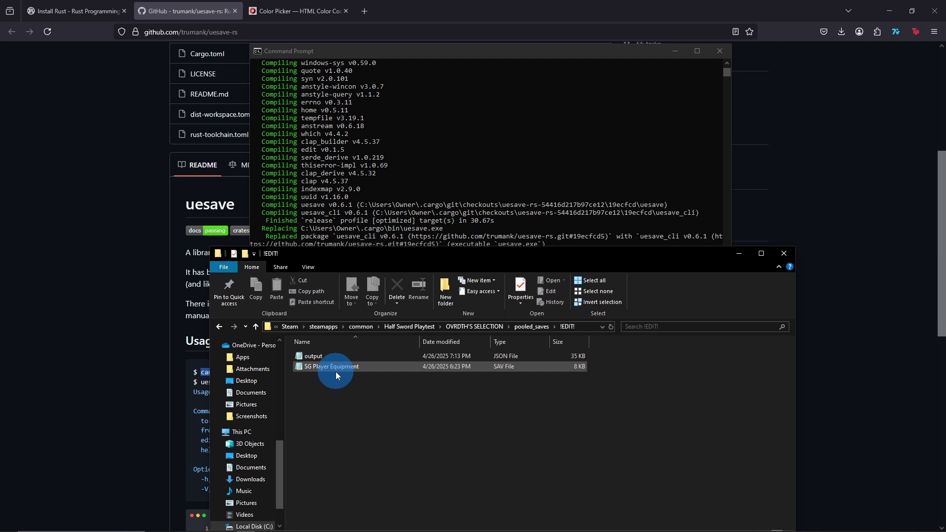
# Open output.json in Notepad and scroll down to the Weapon Struct entries.
pyautogui.click(330, 359)
pyautogui.doubleClick(329, 358)
pyautogui.scroll(-20, 311, 106)
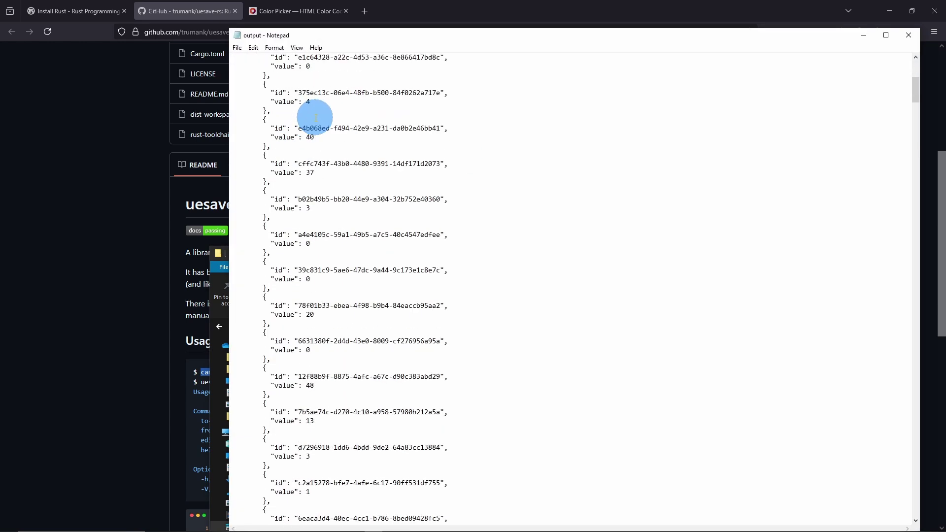
pyautogui.scroll(-20, 317, 123)
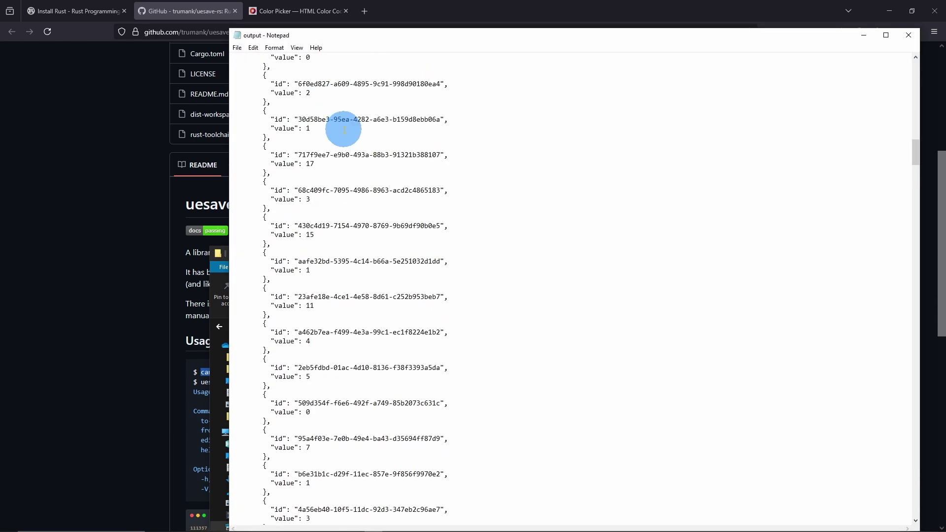
pyautogui.scroll(-20, 349, 146)
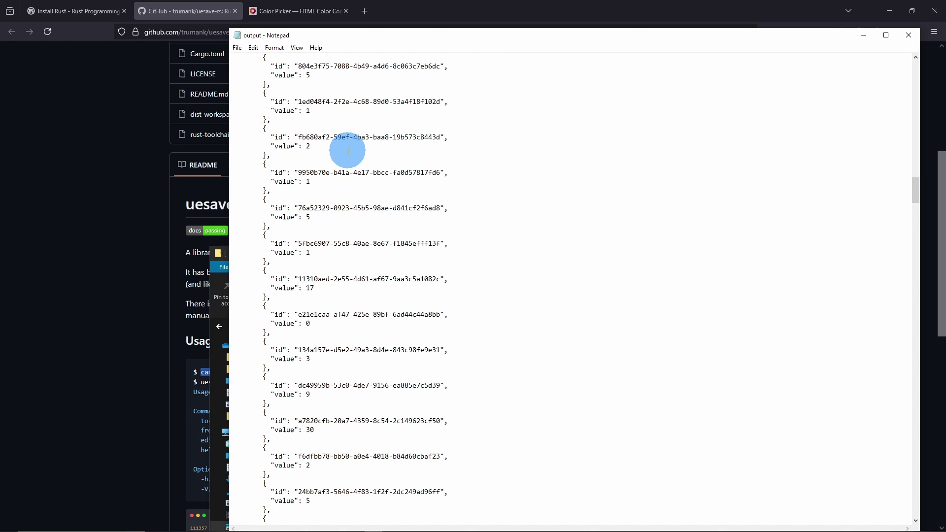
pyautogui.scroll(-12, 348, 150)
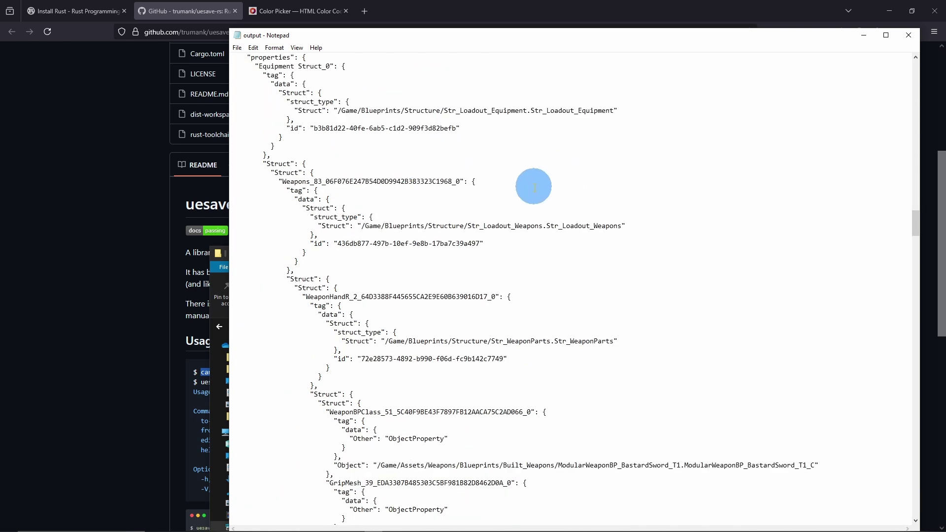
pyautogui.scroll(-3, 532, 186)
pyautogui.scroll(-2, 646, 236)
pyautogui.scroll(-3, 744, 276)
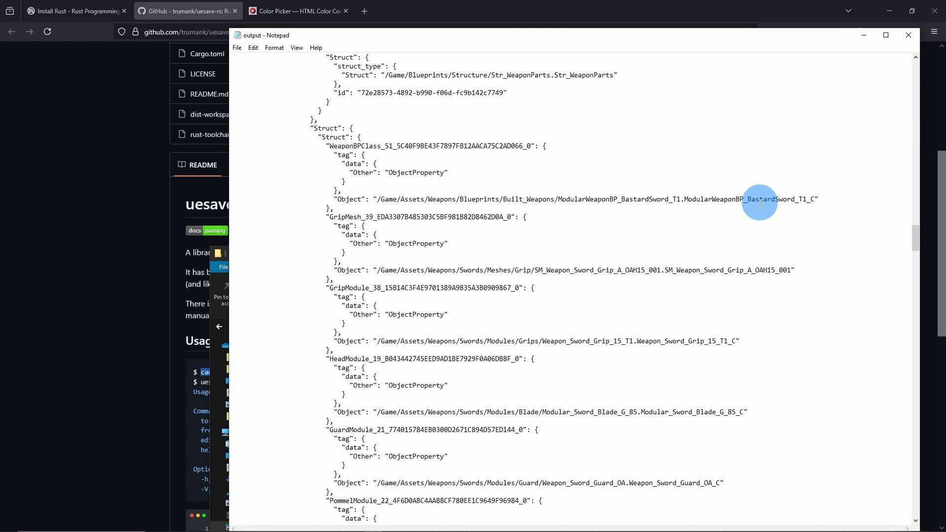
pyautogui.scroll(-4, 547, 211)
pyautogui.scroll(2, 545, 212)
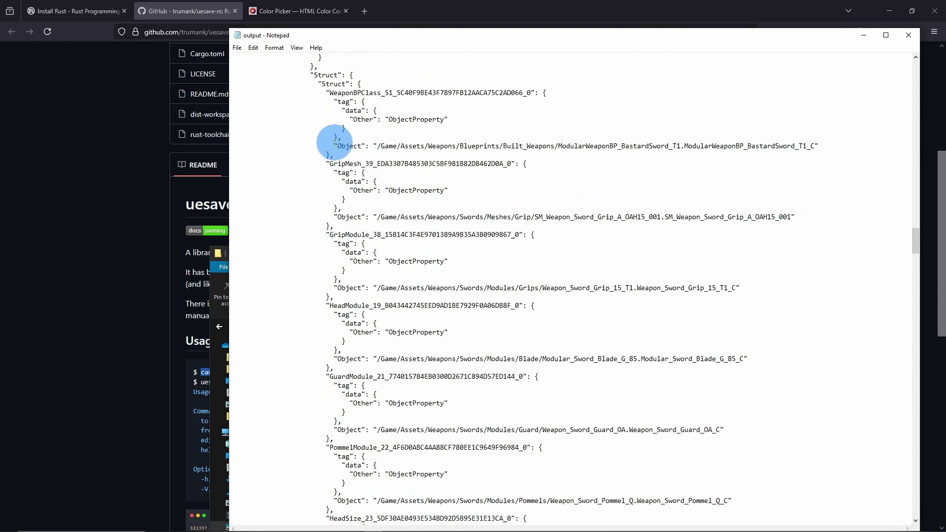
# Inspect the weapon blueprint, GripMesh, Blade, Guard and Pommel object paths, then bring Command Prompt forward.
pyautogui.moveTo(335, 145); pyautogui.dragTo(828, 143)
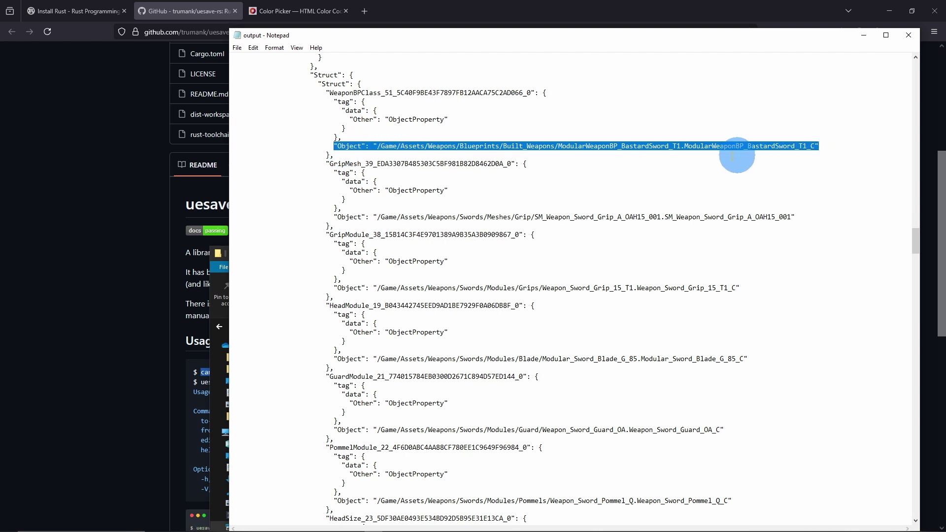
pyautogui.scroll(-2, 788, 164)
pyautogui.moveTo(791, 163); pyautogui.dragTo(327, 158)
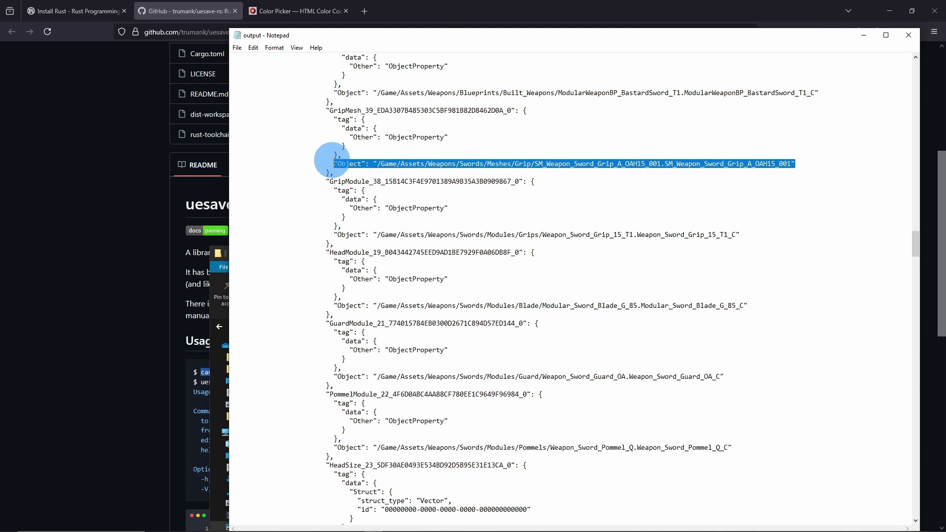
pyautogui.moveTo(760, 163); pyautogui.dragTo(755, 163)
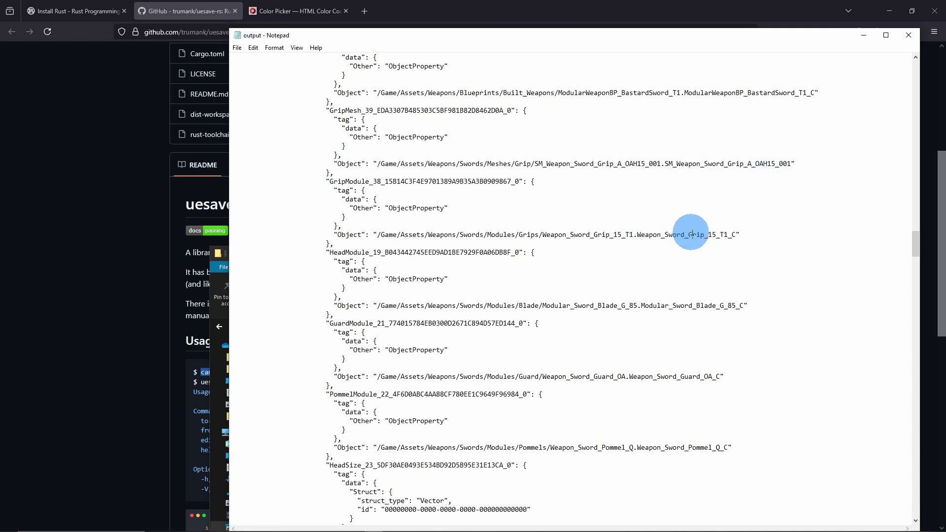
pyautogui.scroll(-3, 719, 220)
pyautogui.moveTo(724, 226); pyautogui.dragTo(680, 226)
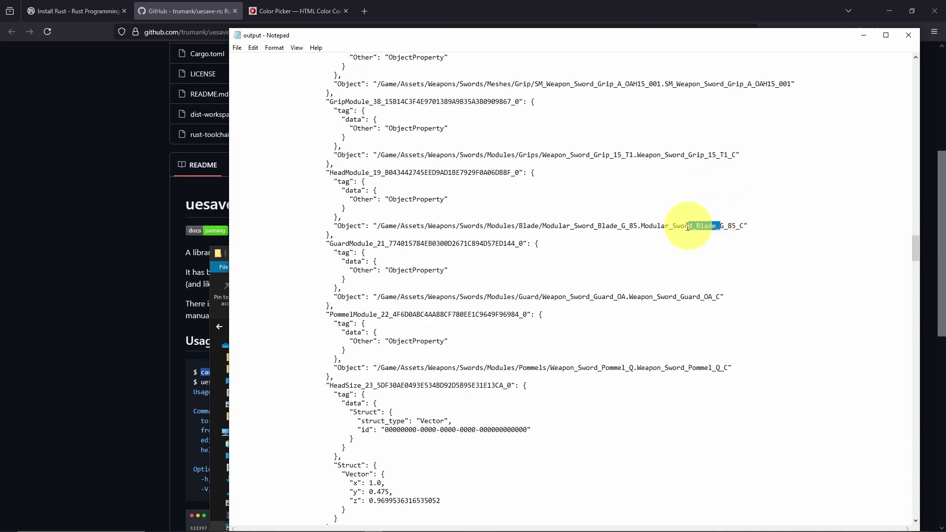
pyautogui.moveTo(700, 296); pyautogui.dragTo(657, 297)
pyautogui.moveTo(713, 373); pyautogui.dragTo(676, 374)
pyautogui.click(676, 376)
pyautogui.scroll(3, 663, 313)
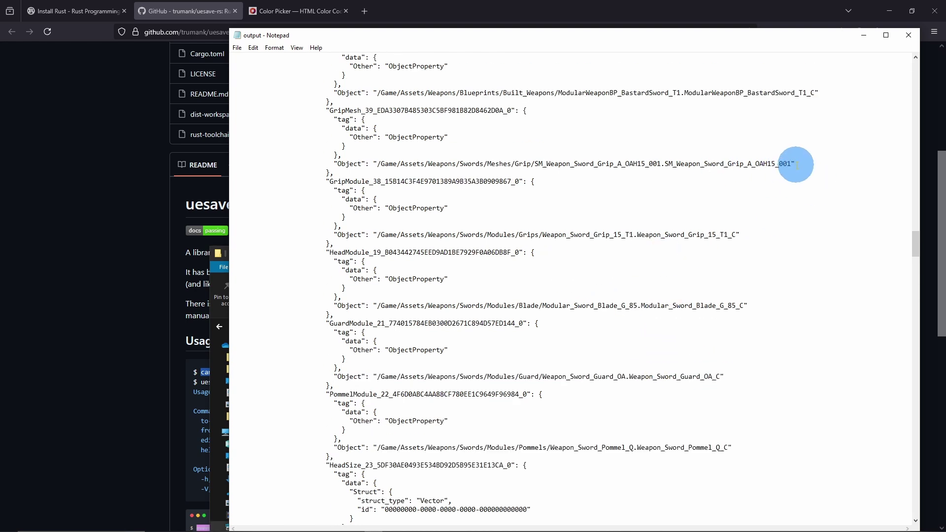
pyautogui.moveTo(687, 35); pyautogui.dragTo(668, 211)
pyautogui.moveTo(604, 49); pyautogui.dragTo(480, 24)
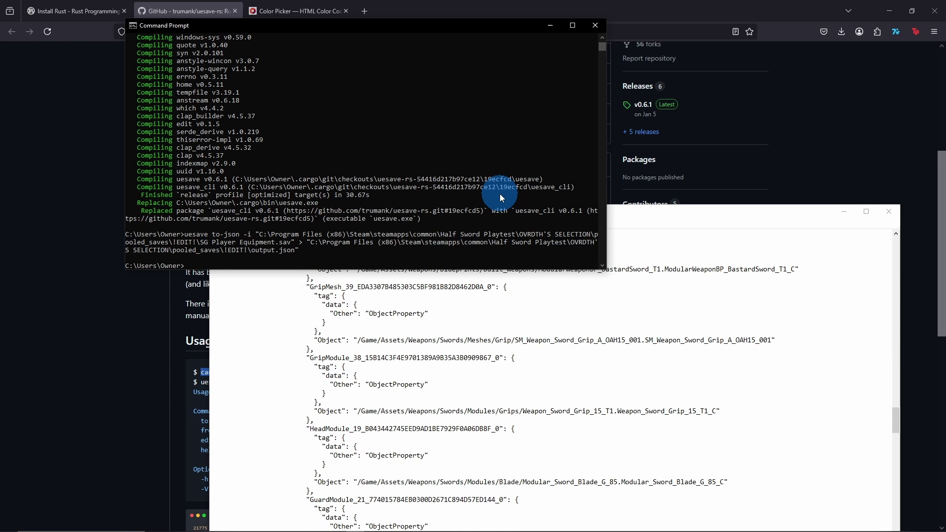
# Inspect the Grip and Weapon_Sword_Pommel_Q object paths in output.json, scrolling on to HeadSize.
pyautogui.click(690, 220)
pyautogui.moveTo(724, 217); pyautogui.dragTo(699, 59)
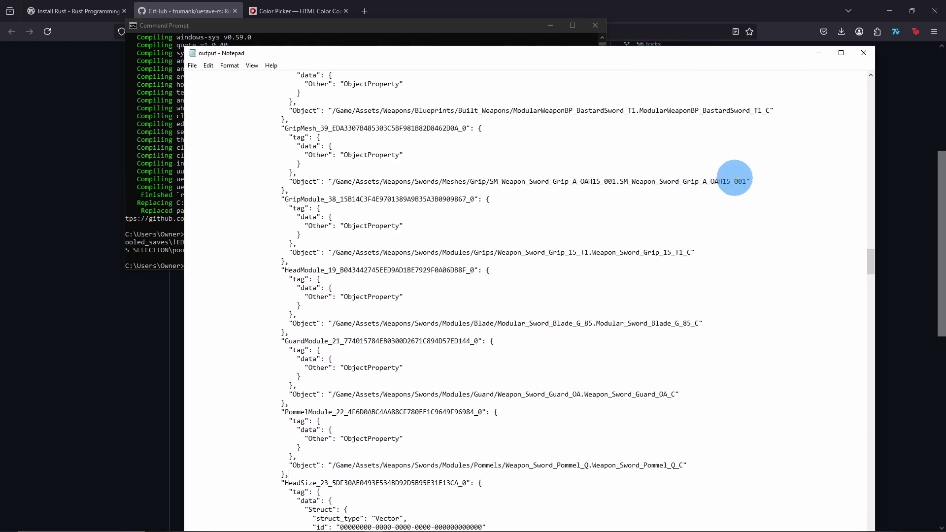
pyautogui.moveTo(745, 179); pyautogui.dragTo(443, 205)
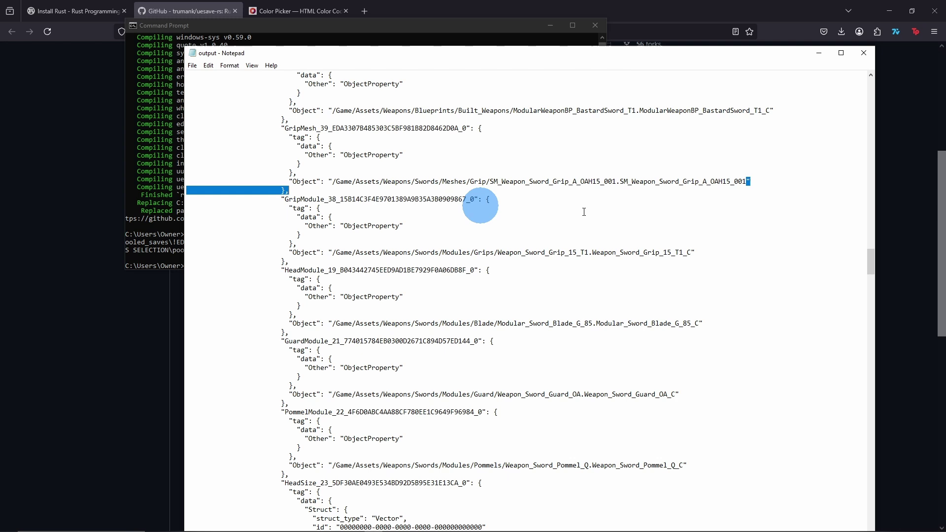
pyautogui.click(769, 224)
pyautogui.scroll(-6, 672, 359)
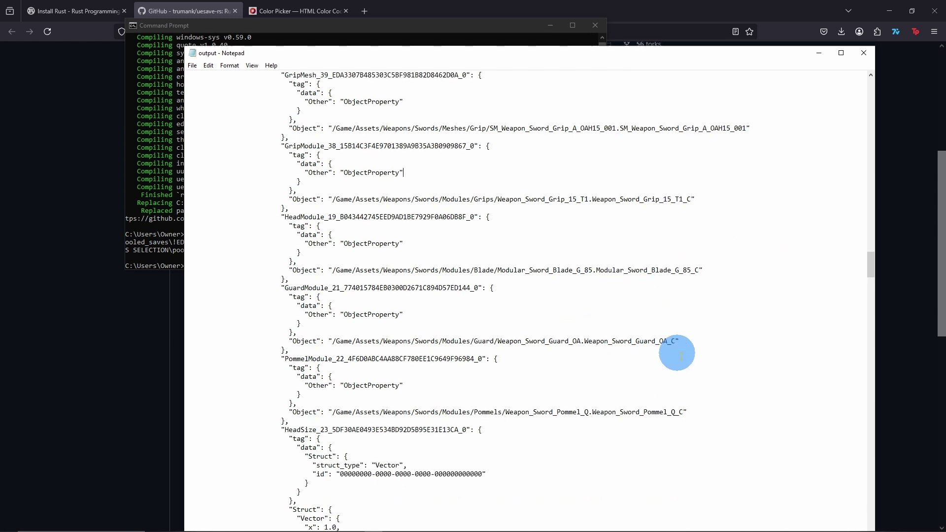
pyautogui.scroll(-2, 685, 341)
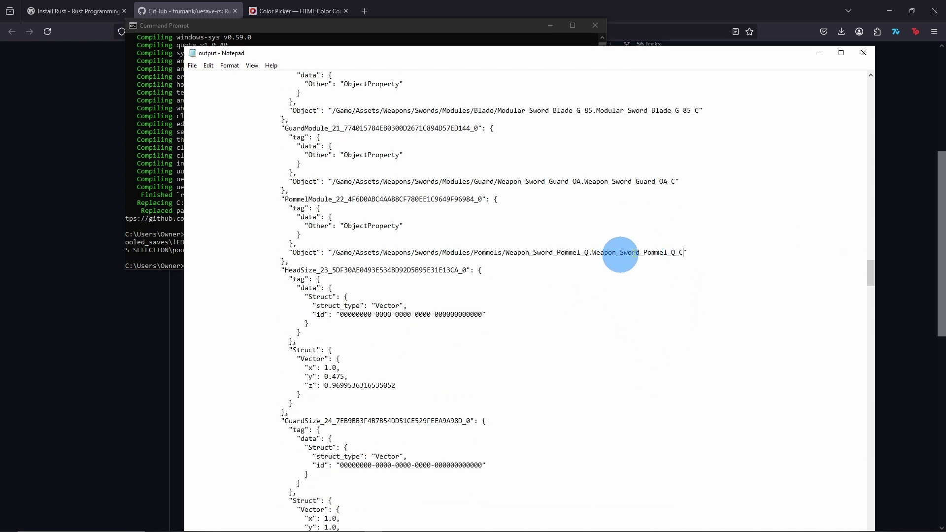
pyautogui.moveTo(689, 253); pyautogui.dragTo(319, 252)
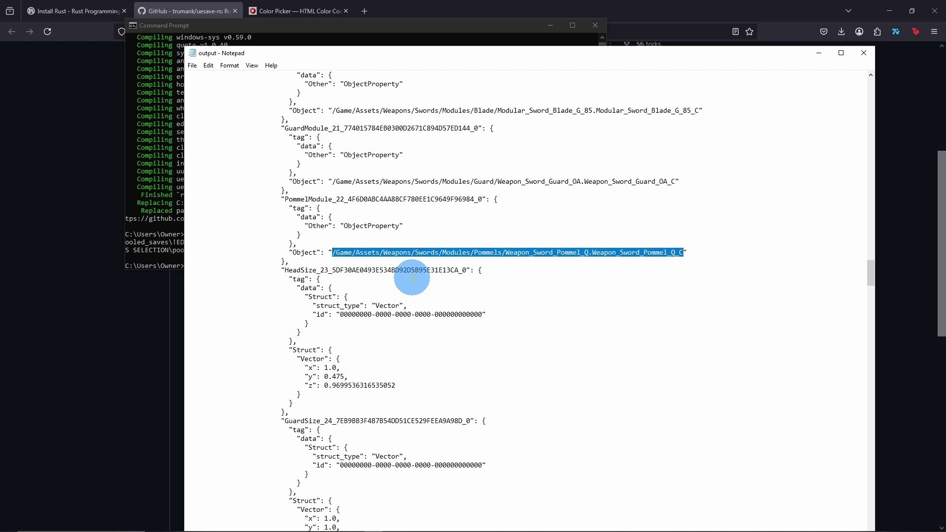
pyautogui.moveTo(334, 254); pyautogui.dragTo(702, 258)
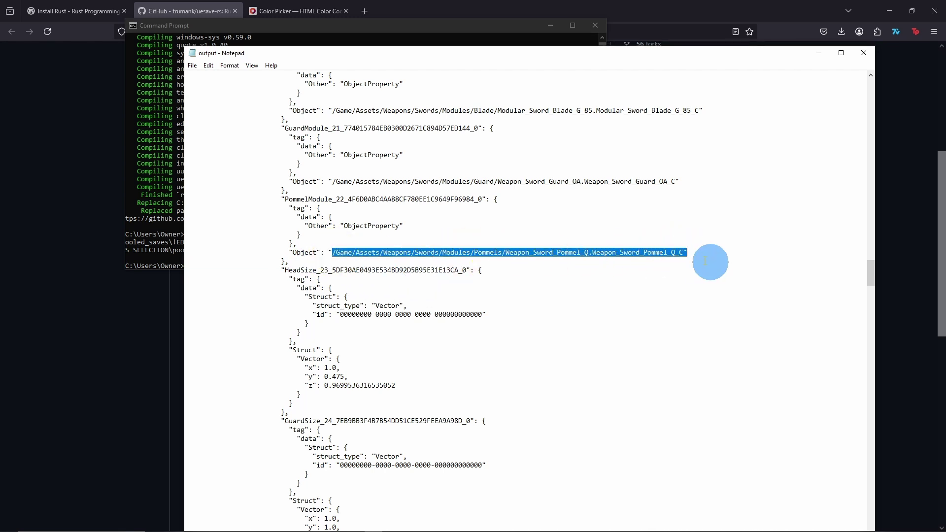
pyautogui.click(683, 250)
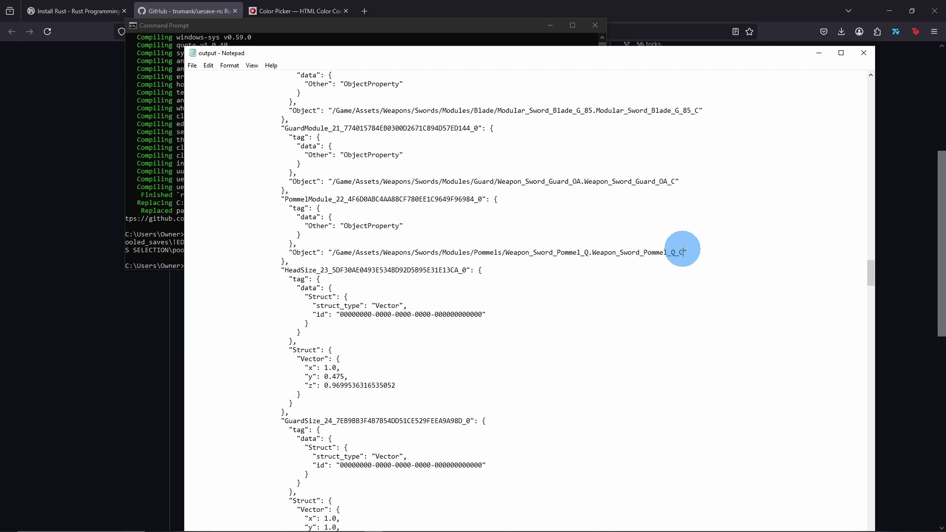
pyautogui.scroll(-2, 533, 267)
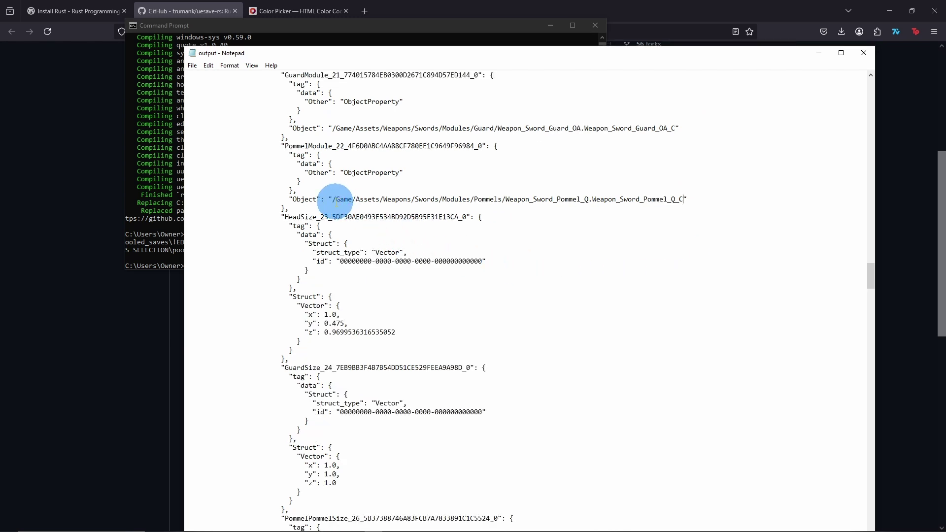
pyautogui.scroll(-2, 488, 210)
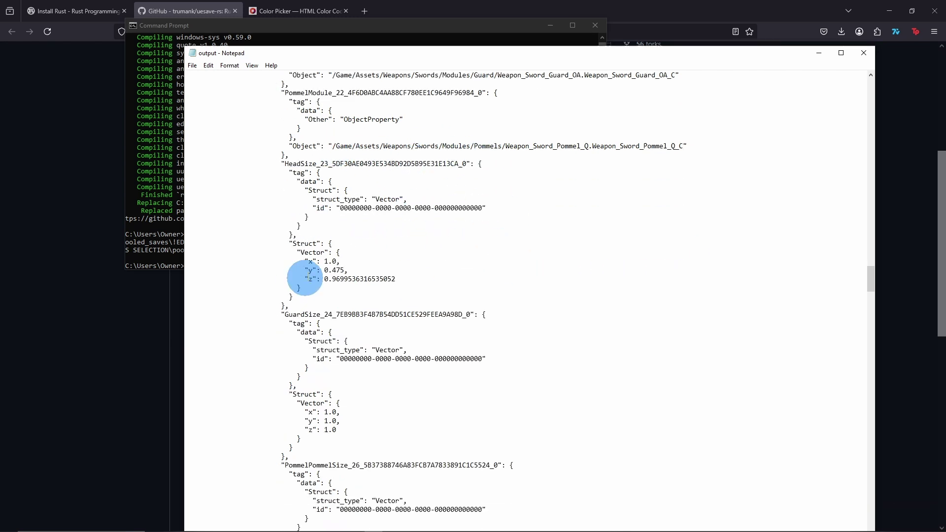
pyautogui.scroll(-3, 311, 272)
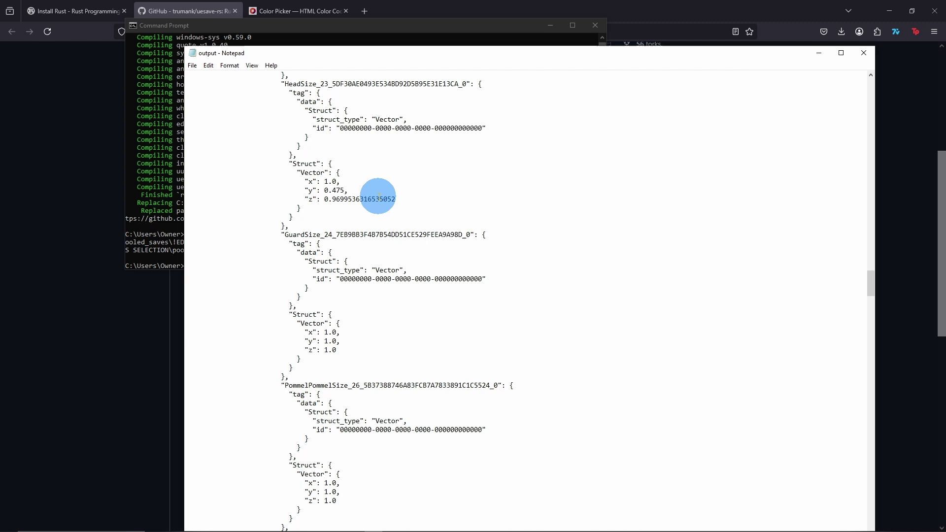
pyautogui.moveTo(305, 182); pyautogui.dragTo(396, 199)
pyautogui.scroll(-6, 314, 207)
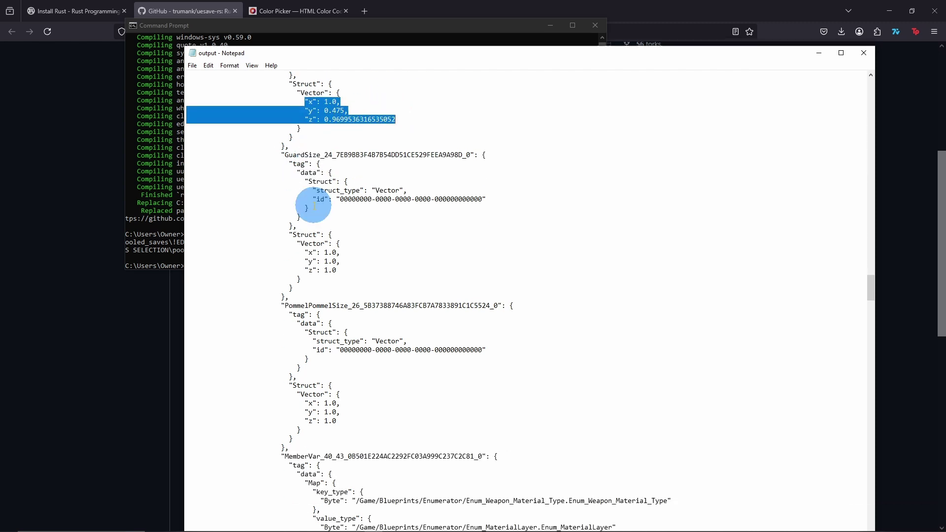
pyautogui.scroll(-2, 314, 335)
pyautogui.scroll(8, 319, 266)
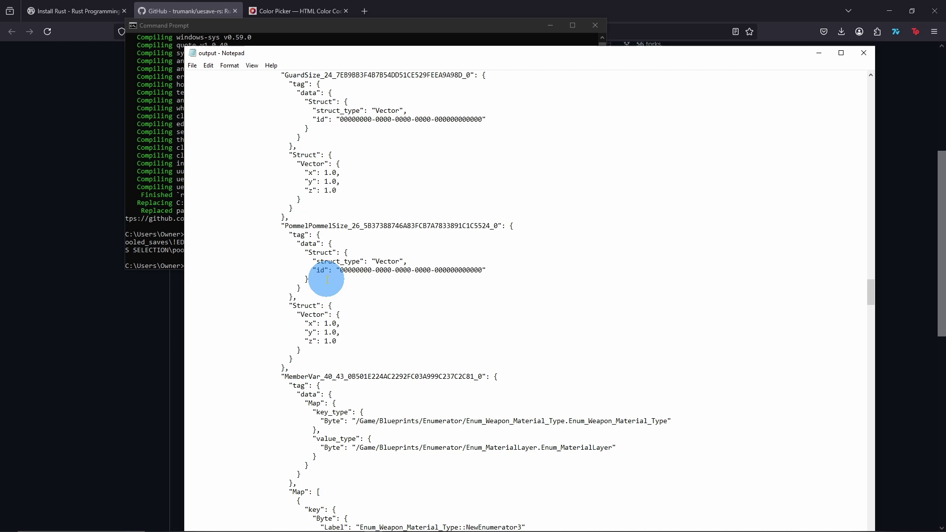
pyautogui.click(318, 190)
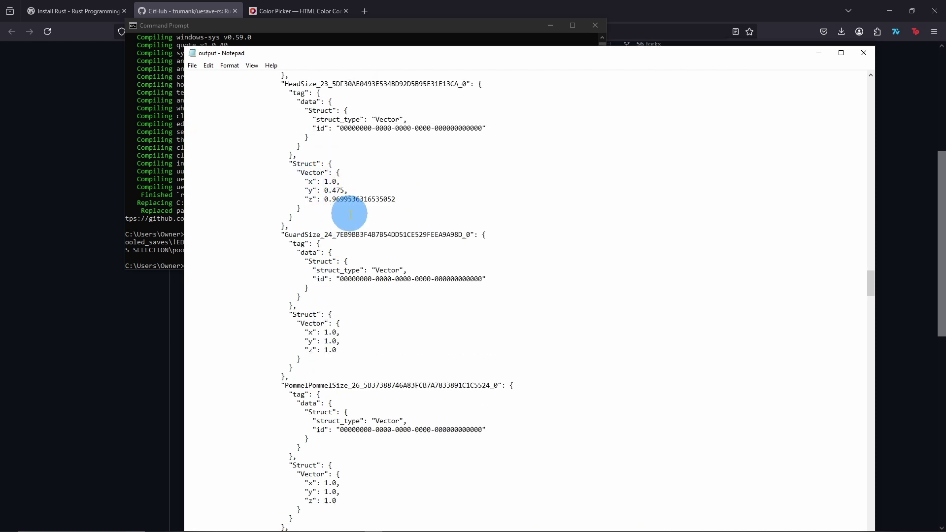
pyautogui.click(318, 190)
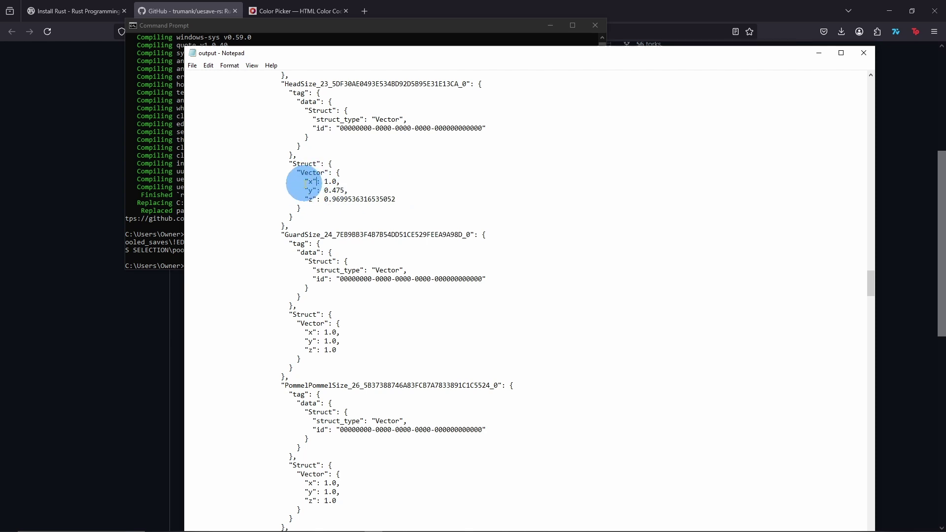
pyautogui.moveTo(305, 181); pyautogui.dragTo(396, 199)
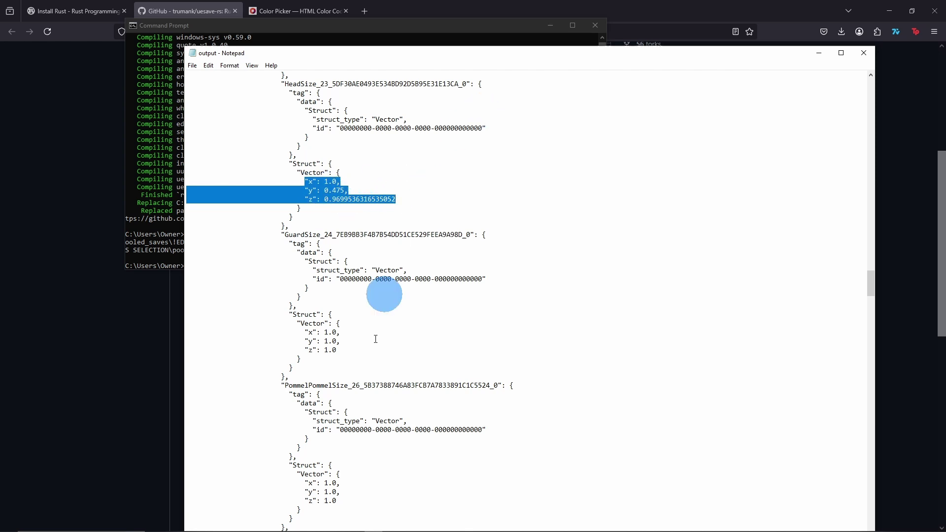
pyautogui.scroll(2, 376, 277)
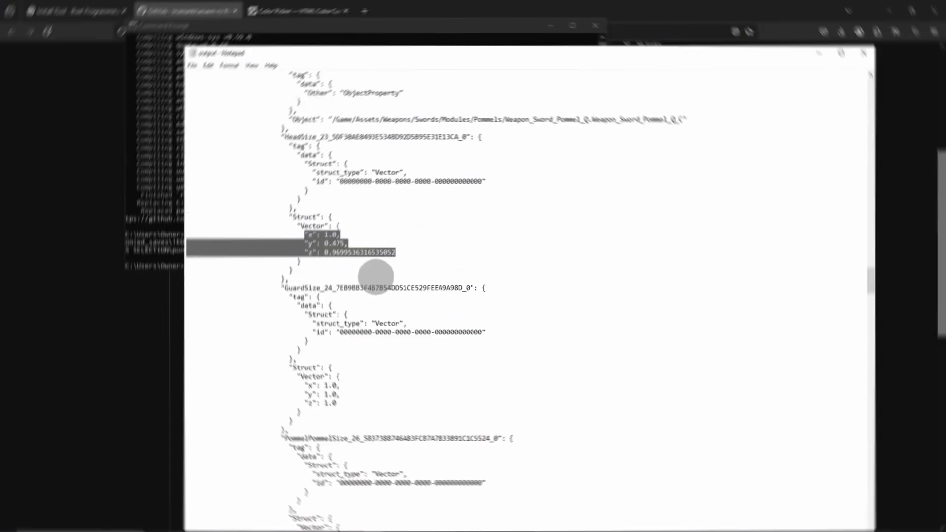
pyautogui.scroll(1, 376, 277)
pyautogui.click(412, 272)
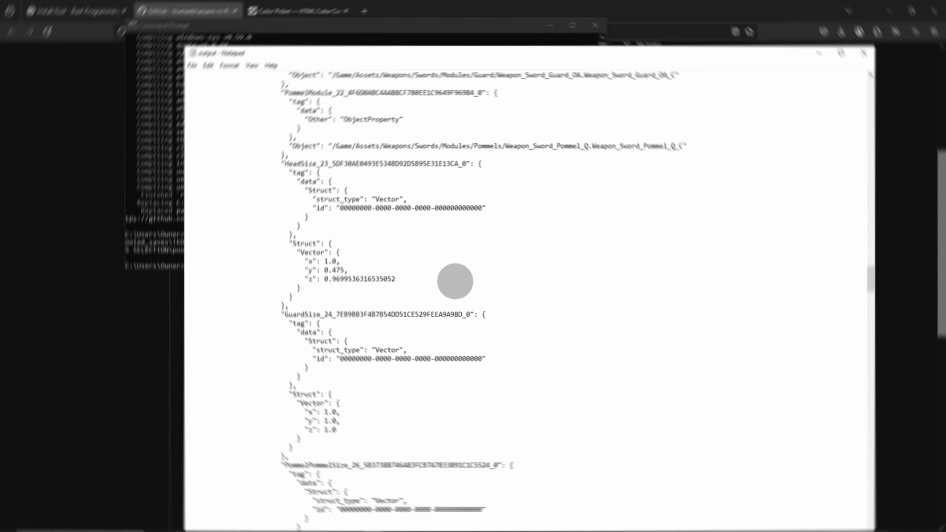
pyautogui.scroll(1, 450, 260)
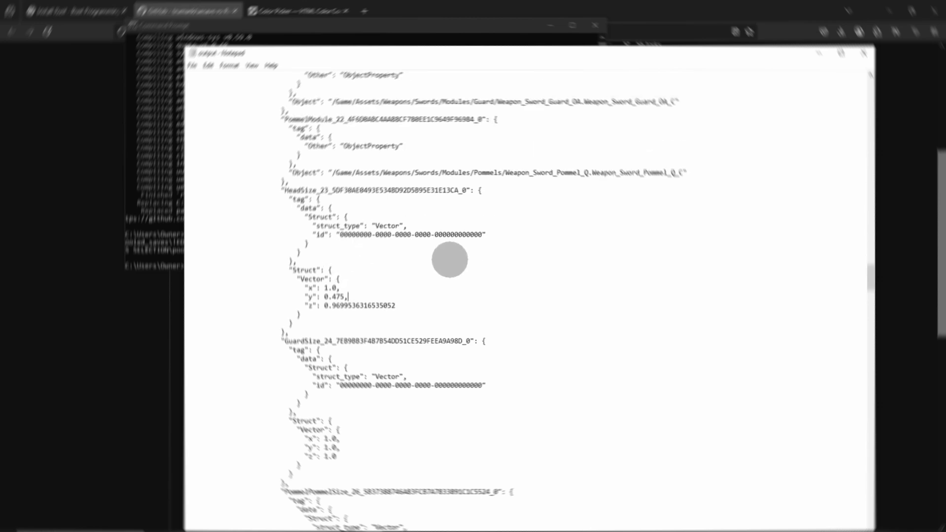
pyautogui.scroll(1, 450, 260)
pyautogui.scroll(3, 450, 260)
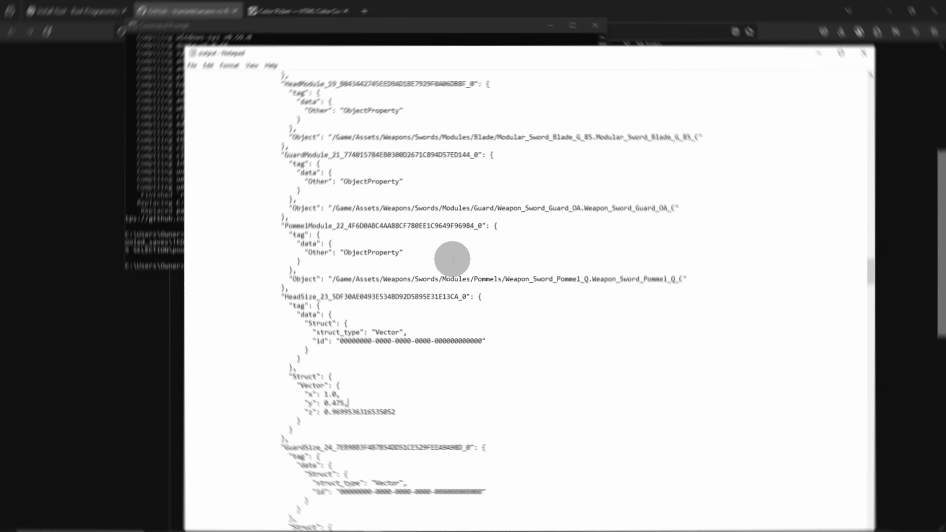
pyautogui.scroll(2, 461, 261)
pyautogui.scroll(-14, 463, 260)
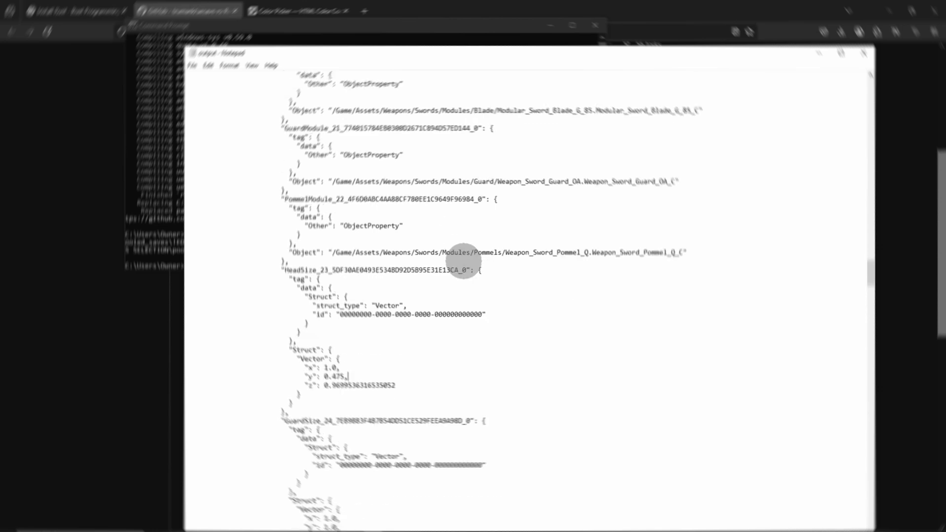
# Scroll to BP_Armor_Body_Doublet and examine its Color1 to Color3 r, g, b values.
pyautogui.scroll(-20, 465, 265)
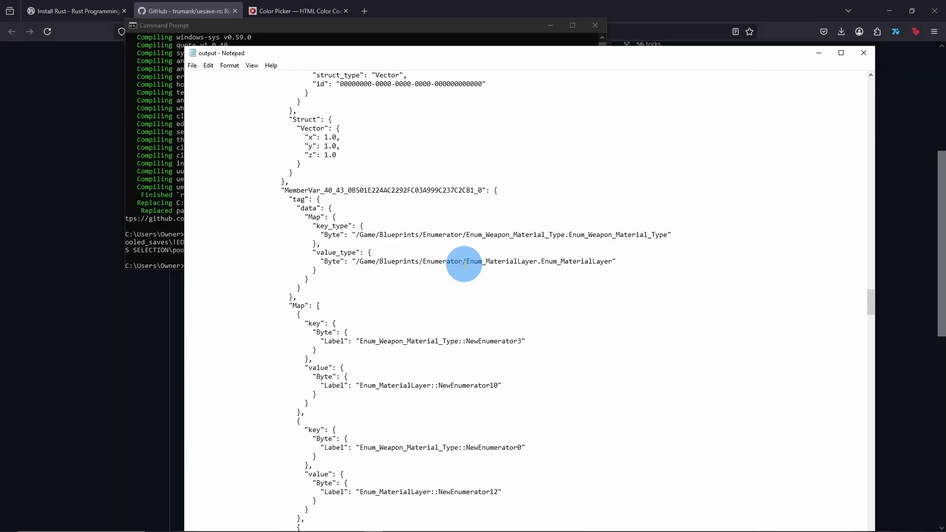
pyautogui.scroll(-20, 500, 257)
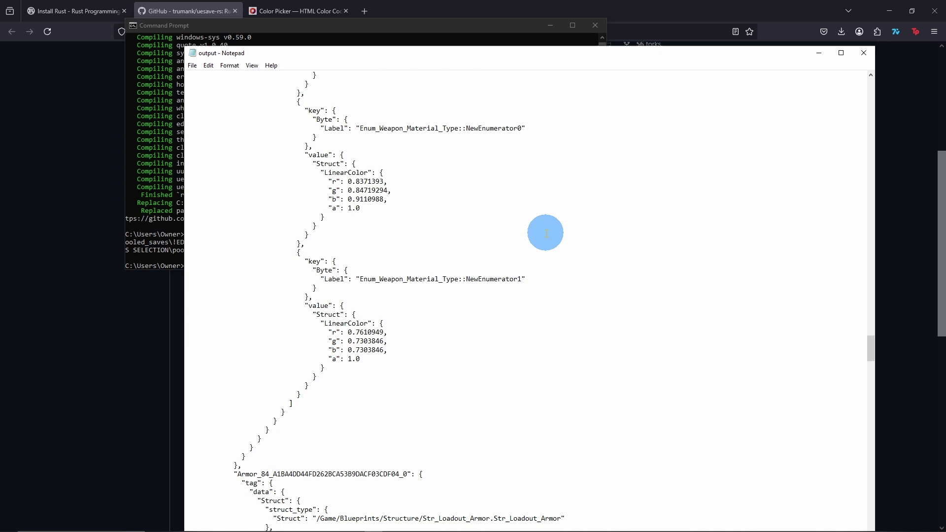
pyautogui.scroll(-20, 652, 192)
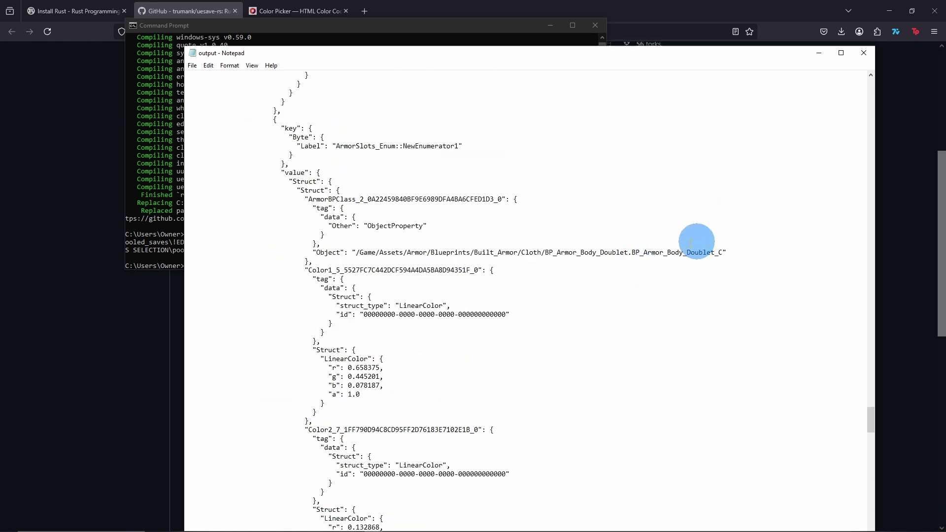
pyautogui.scroll(-16, 663, 239)
pyautogui.scroll(13, 690, 437)
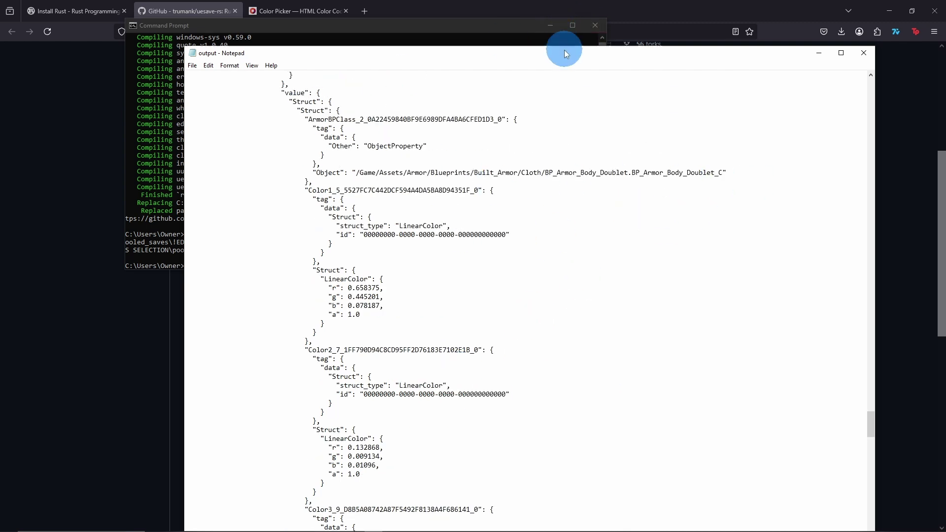
pyautogui.moveTo(564, 49); pyautogui.dragTo(548, 30)
pyautogui.click(325, 275)
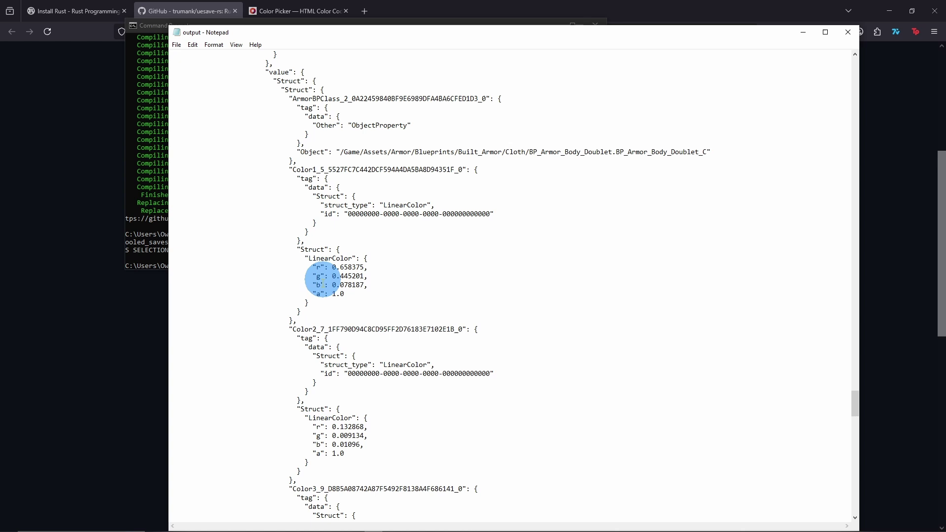
pyautogui.scroll(-2, 355, 206)
pyautogui.scroll(-4, 360, 246)
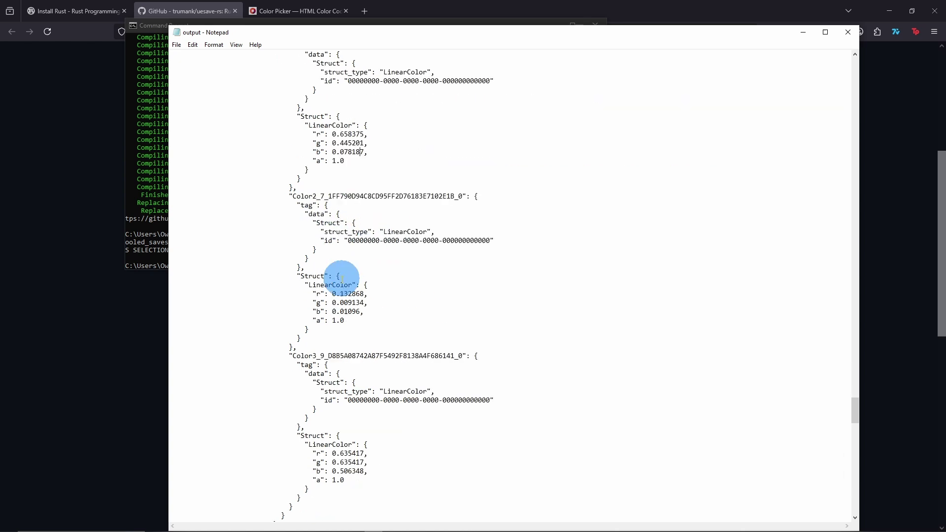
pyautogui.scroll(-3, 345, 306)
pyautogui.click(360, 365)
pyautogui.scroll(6, 429, 330)
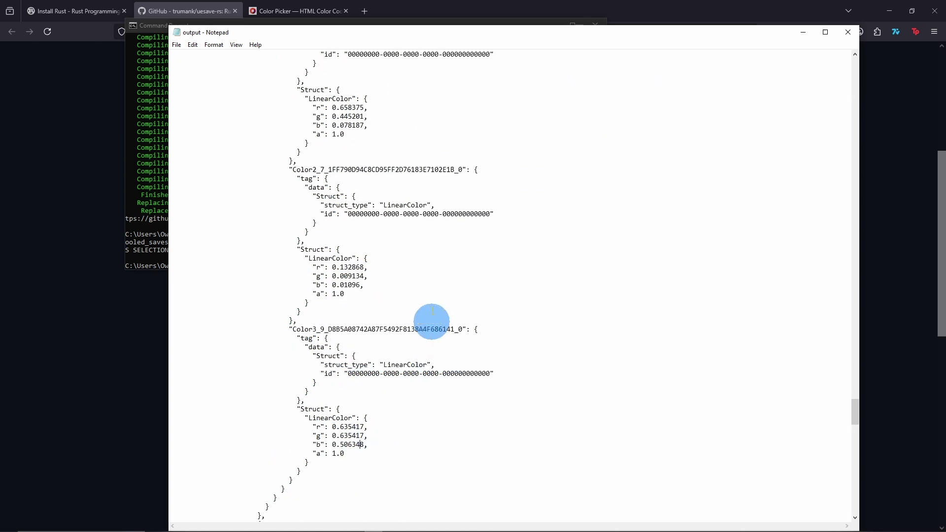
pyautogui.moveTo(365, 177); pyautogui.dragTo(374, 204)
pyautogui.click(385, 201)
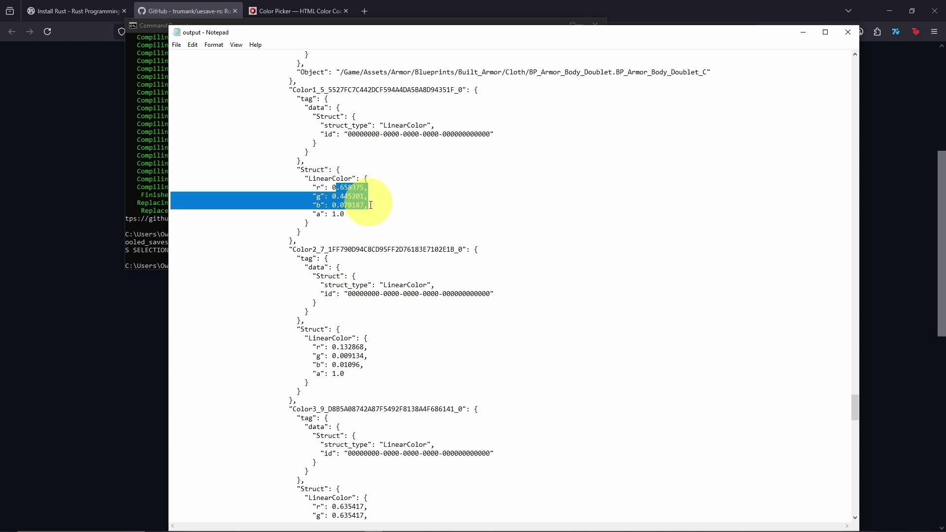
pyautogui.click(334, 197)
# Scroll back to Color1, select its r and g values, and move the editor aside.
pyautogui.scroll(-3, 380, 345)
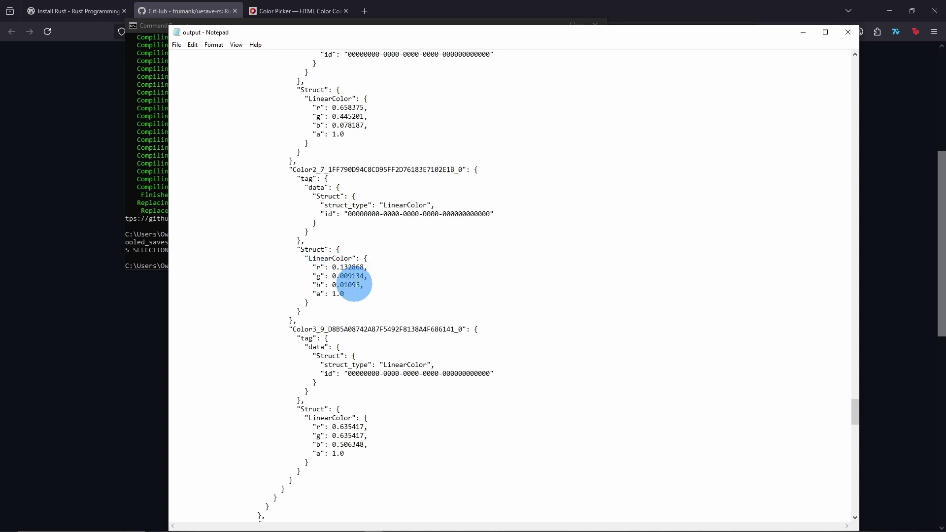
pyautogui.scroll(-3, 327, 280)
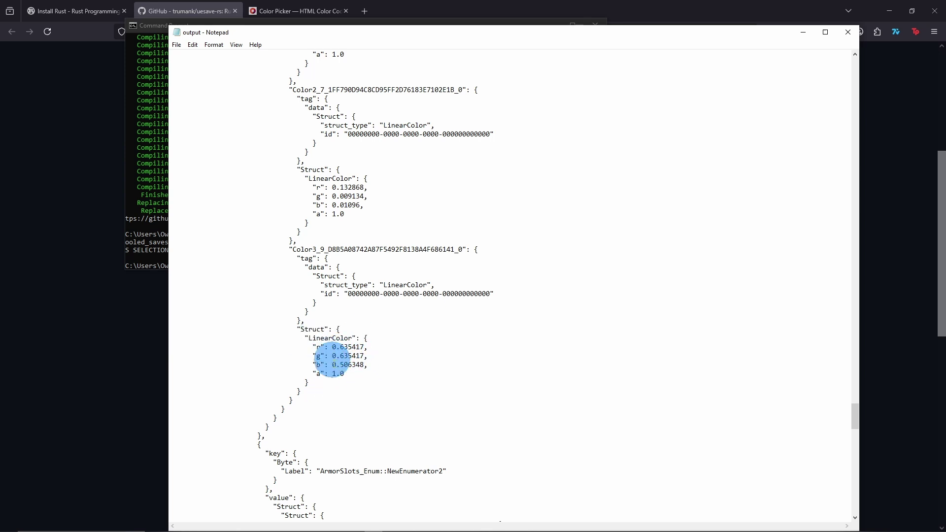
pyautogui.scroll(2, 359, 376)
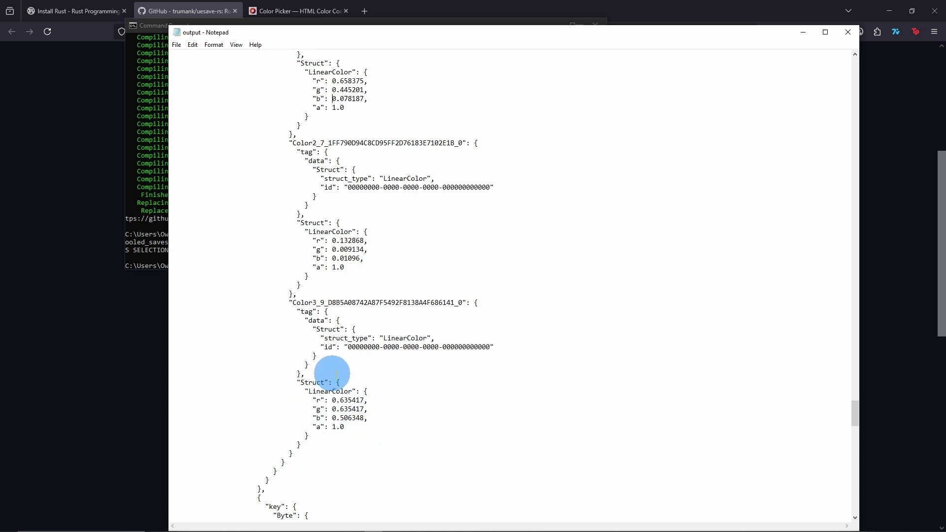
pyautogui.scroll(5, 416, 369)
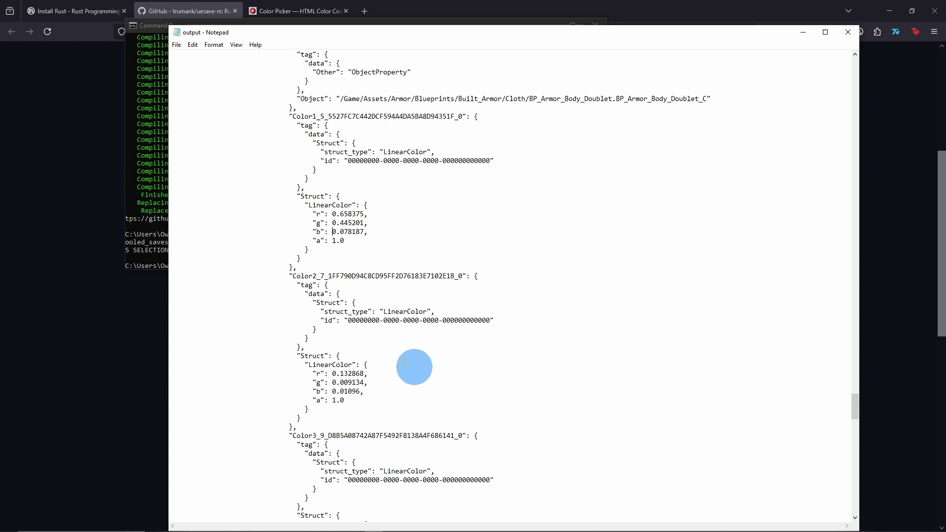
pyautogui.scroll(-4, 420, 367)
pyautogui.scroll(3, 419, 386)
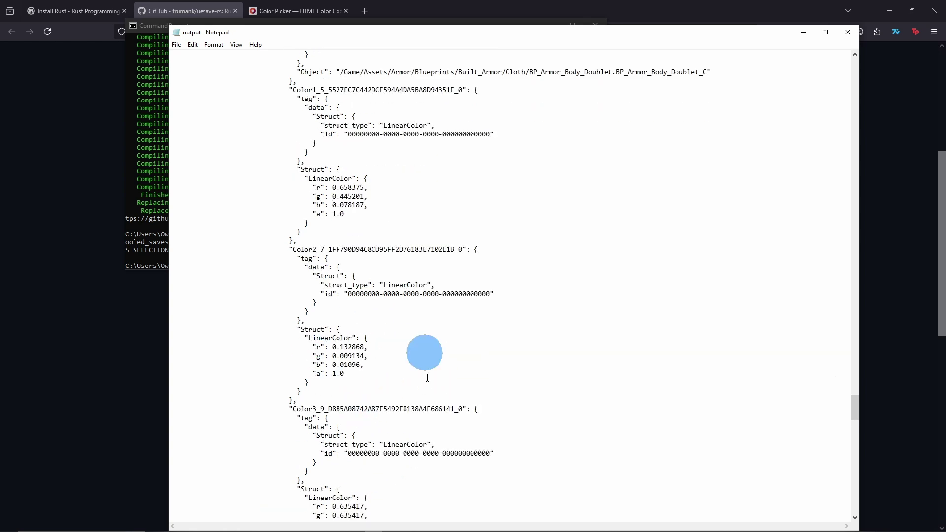
pyautogui.scroll(1, 390, 341)
pyautogui.moveTo(332, 231); pyautogui.dragTo(348, 214)
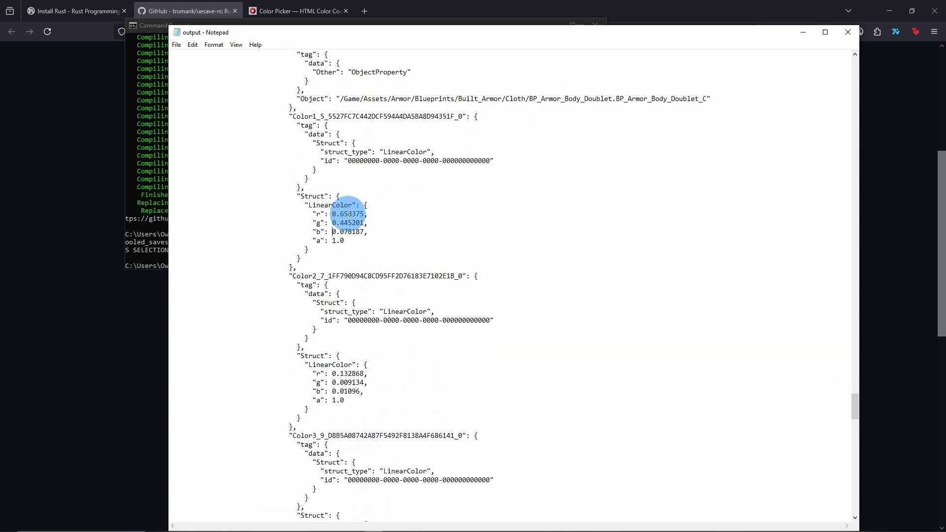
pyautogui.moveTo(473, 39); pyautogui.dragTo(510, 55)
# Choose blue #2541D6 (RGB 37, 65, 214) on the color picker, then return to output.json.
pyautogui.click(294, 11)
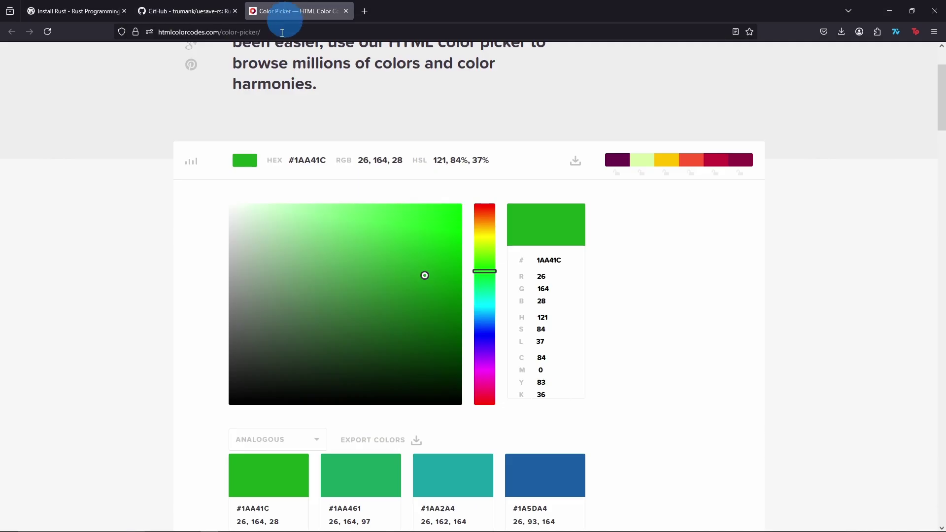
pyautogui.scroll(2, 386, 243)
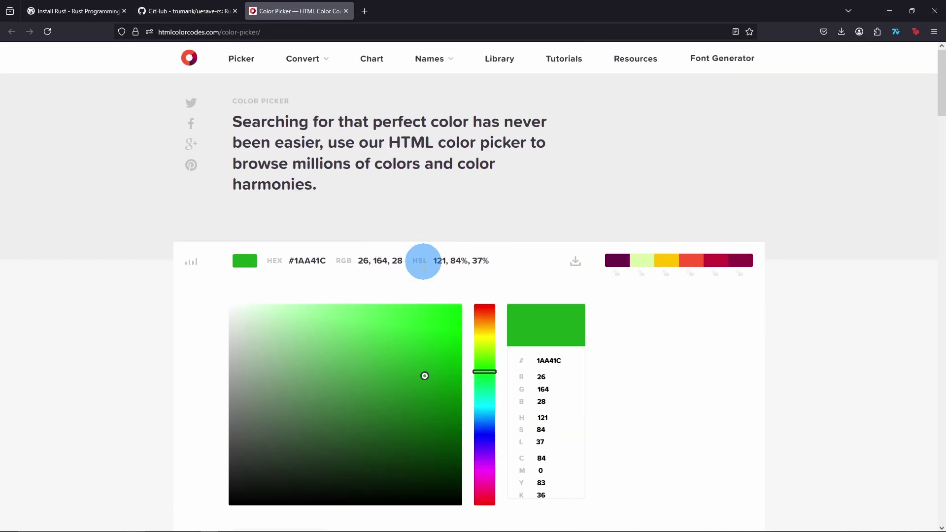
pyautogui.scroll(-2, 477, 239)
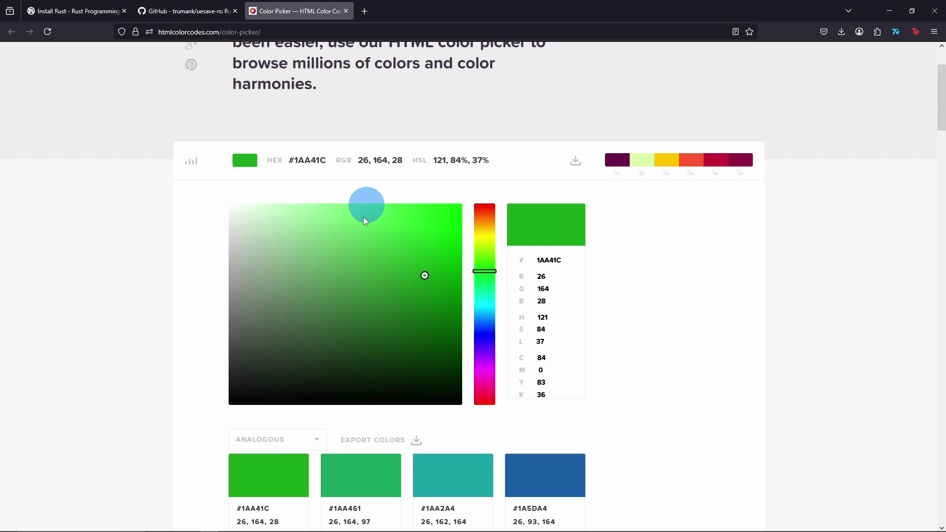
pyautogui.scroll(1, 391, 266)
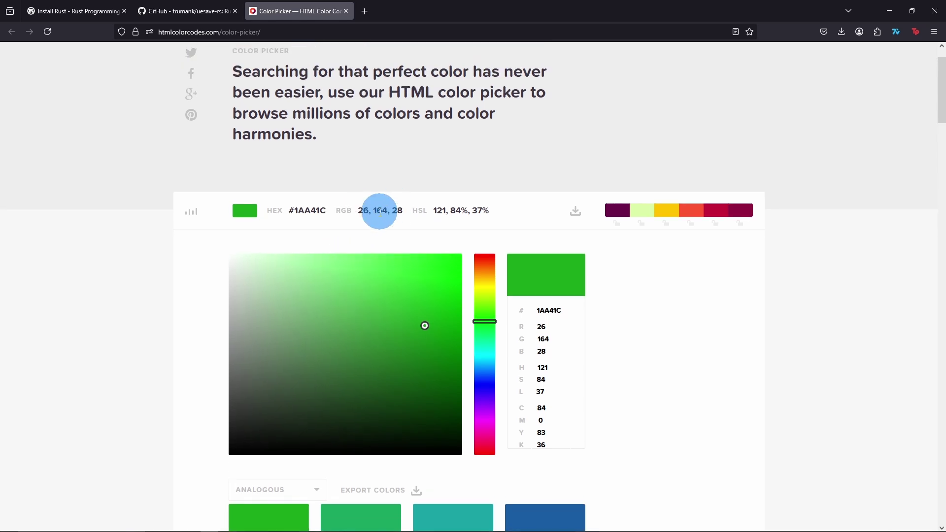
pyautogui.click(490, 382)
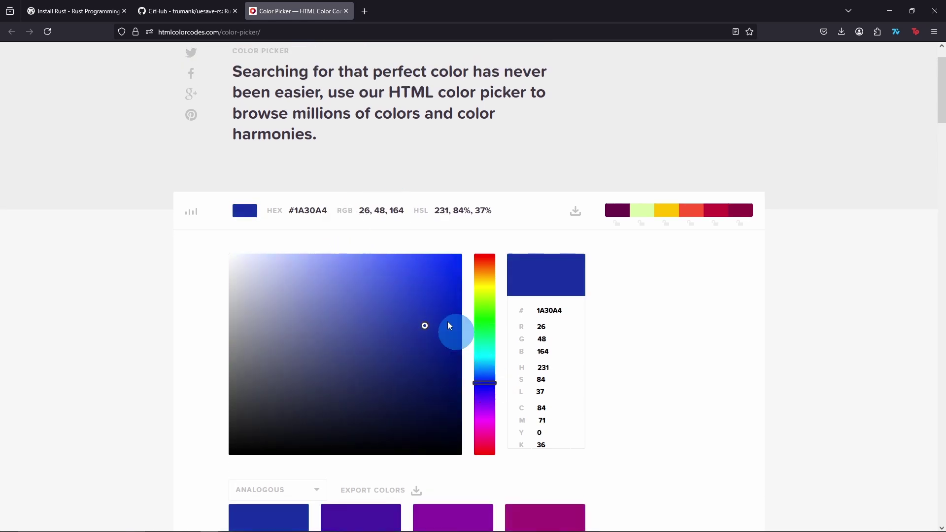
pyautogui.click(427, 287)
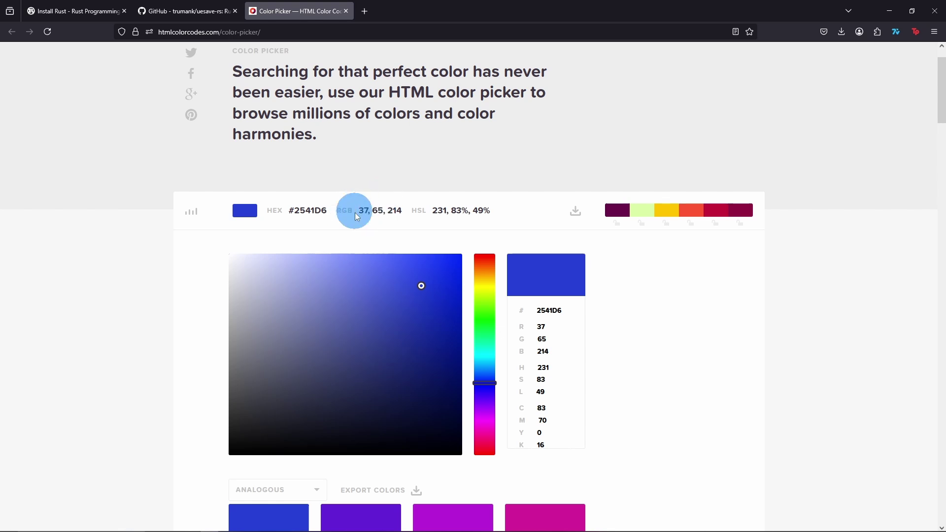
pyautogui.click(351, 527)
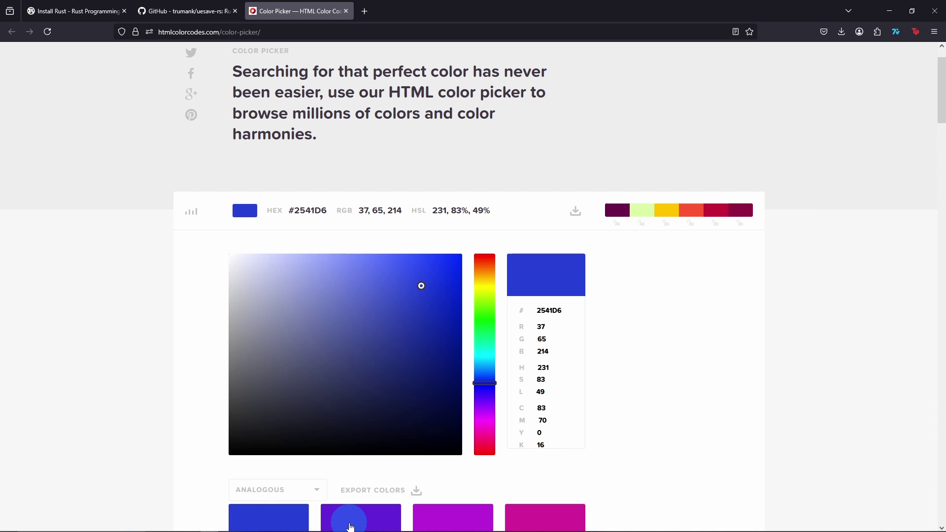
pyautogui.click(370, 522)
# Find and select Color1's LinearColor r value, repositioning the Notepad window for a clearer view.
pyautogui.click(371, 249)
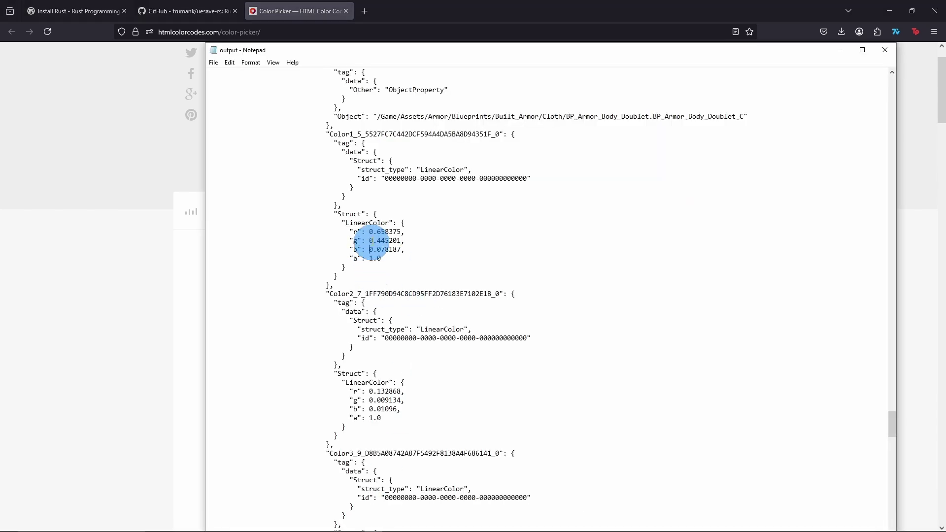
pyautogui.doubleClick(378, 232)
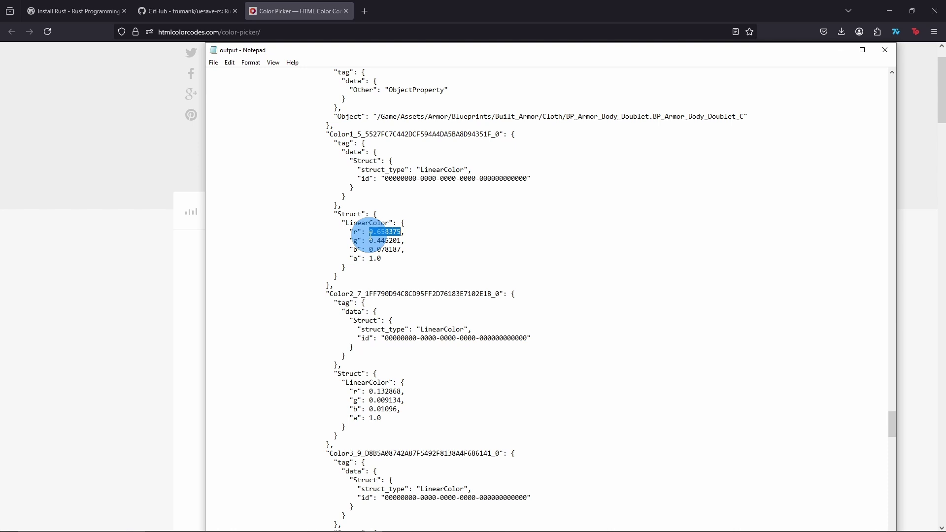
pyautogui.moveTo(377, 232); pyautogui.dragTo(403, 232)
pyautogui.moveTo(451, 58); pyautogui.dragTo(388, 143)
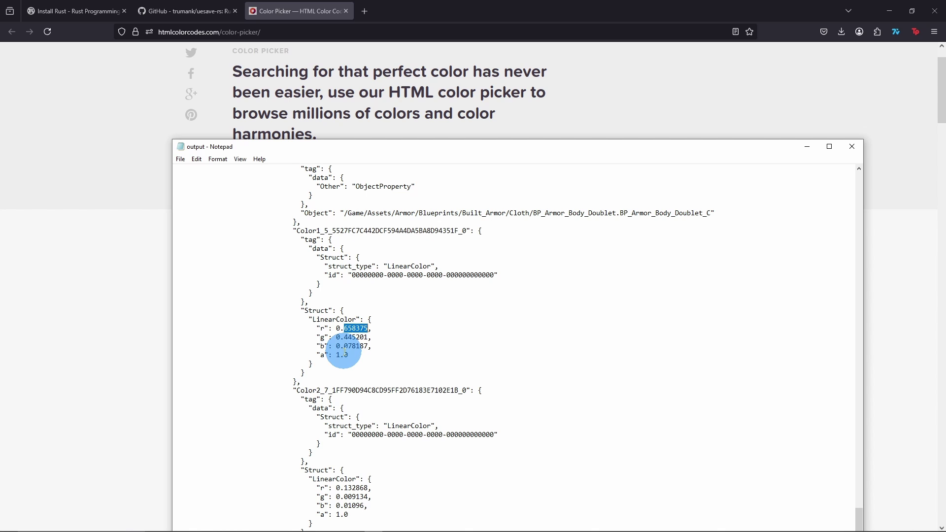
pyautogui.moveTo(317, 355); pyautogui.dragTo(349, 355)
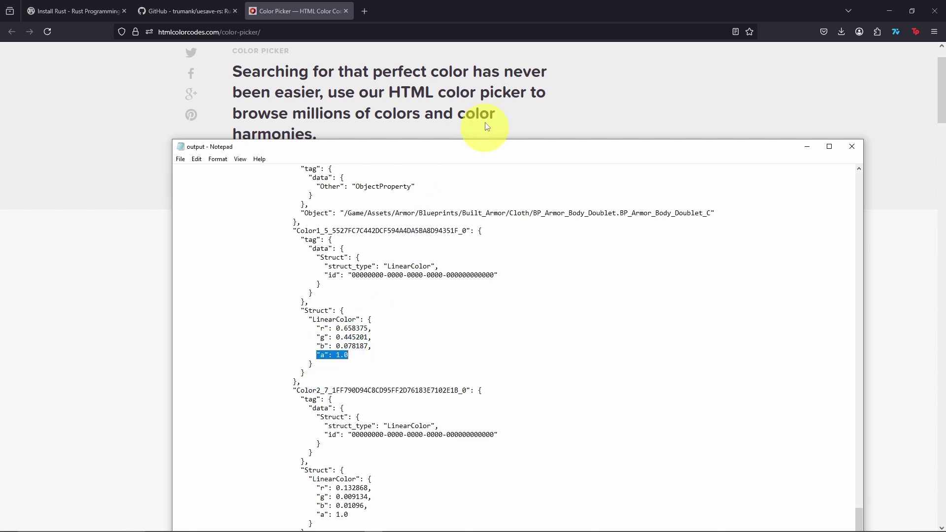
pyautogui.moveTo(493, 148); pyautogui.dragTo(496, 36)
pyautogui.click(488, 182)
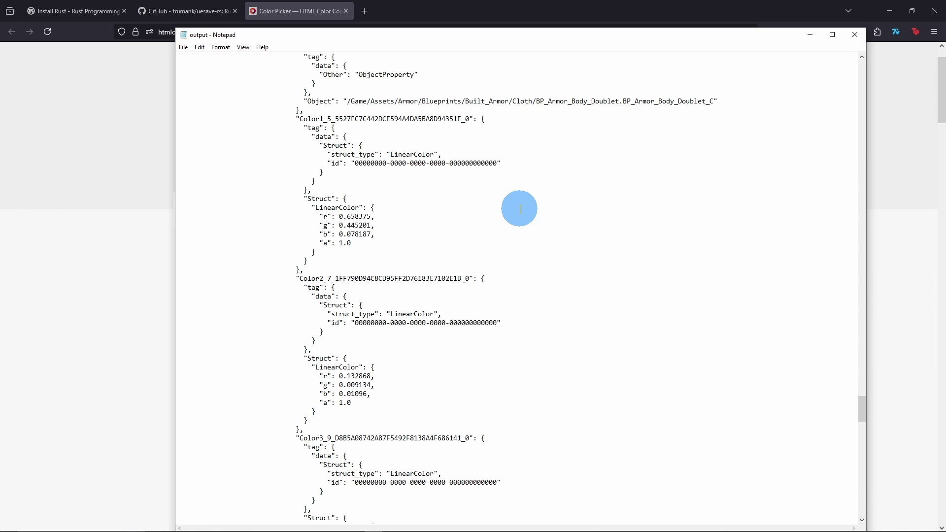
pyautogui.scroll(-4, 516, 208)
pyautogui.scroll(4, 495, 220)
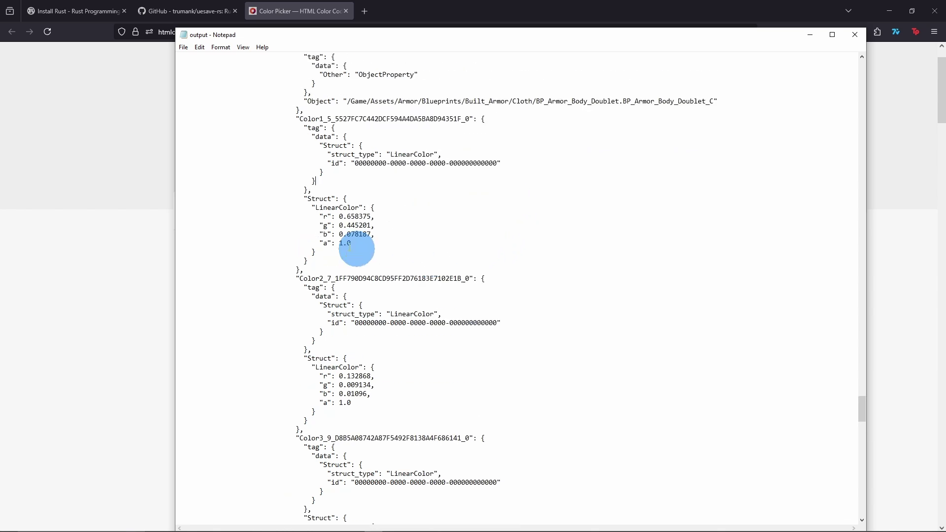
# Change Color1's r, g and b values to 0.05, 0.0 and 0.02.
pyautogui.moveTo(347, 216); pyautogui.dragTo(372, 217)
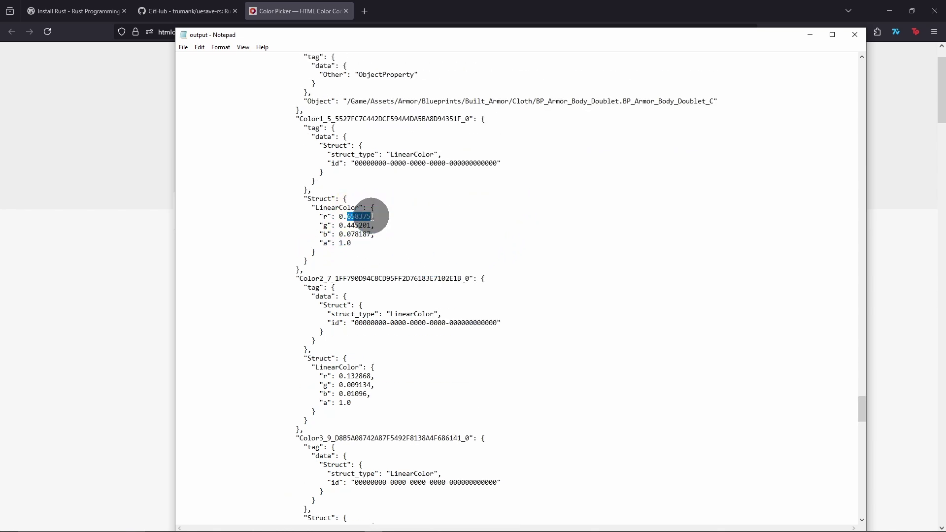
pyautogui.write('05')
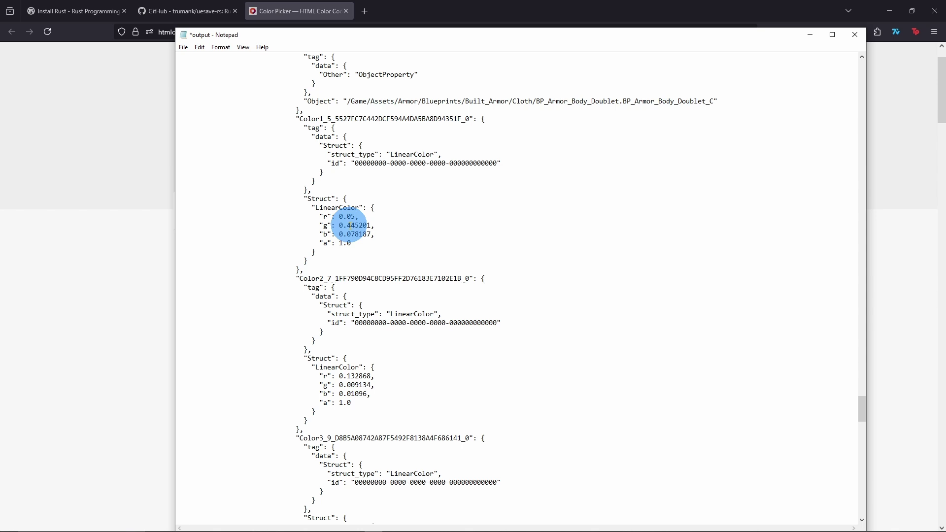
pyautogui.moveTo(351, 225); pyautogui.dragTo(372, 225)
pyautogui.press('BackSpace')
pyautogui.press('BackSpace')
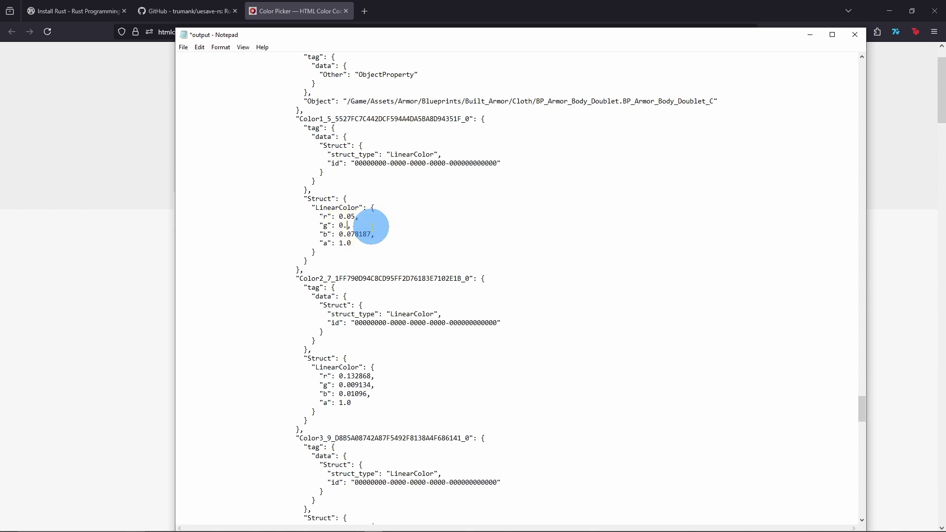
pyautogui.write('0')
pyautogui.moveTo(351, 235); pyautogui.dragTo(374, 235)
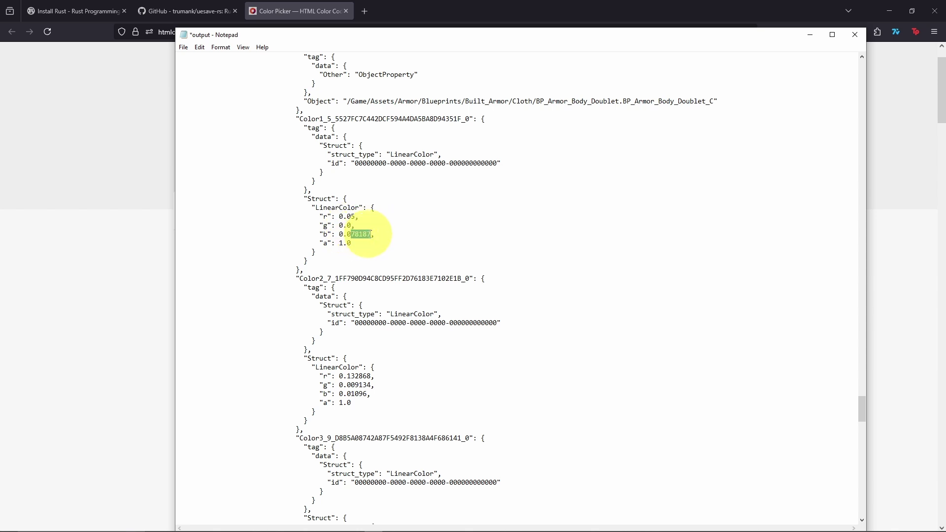
pyautogui.write('2,')
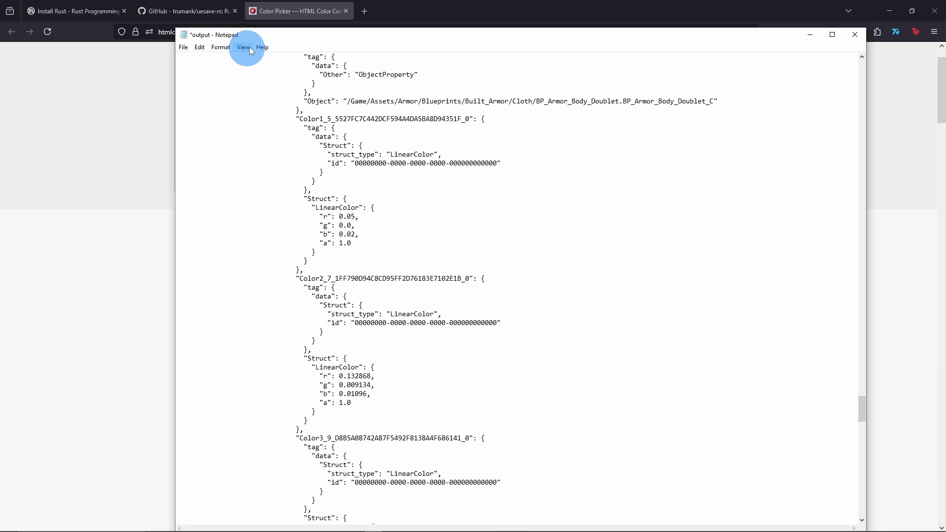
# Save the edited output.json.
pyautogui.moveTo(264, 39); pyautogui.dragTo(286, 32)
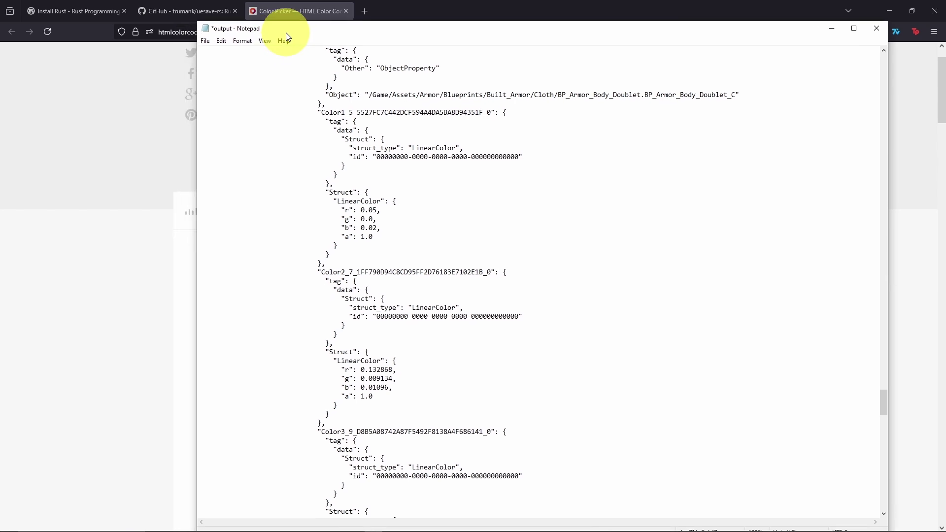
pyautogui.click(206, 41)
pyautogui.click(224, 85)
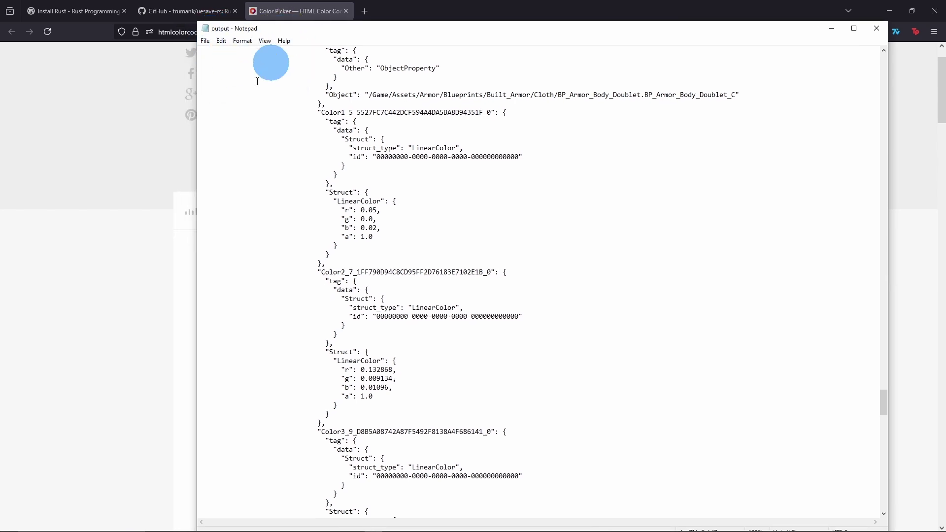
# Run uesave from-json on the !EDIT! folder's output.json, writing SG Player Equipment.sav there.
pyautogui.moveTo(308, 522)
pyautogui.click(355, 526)
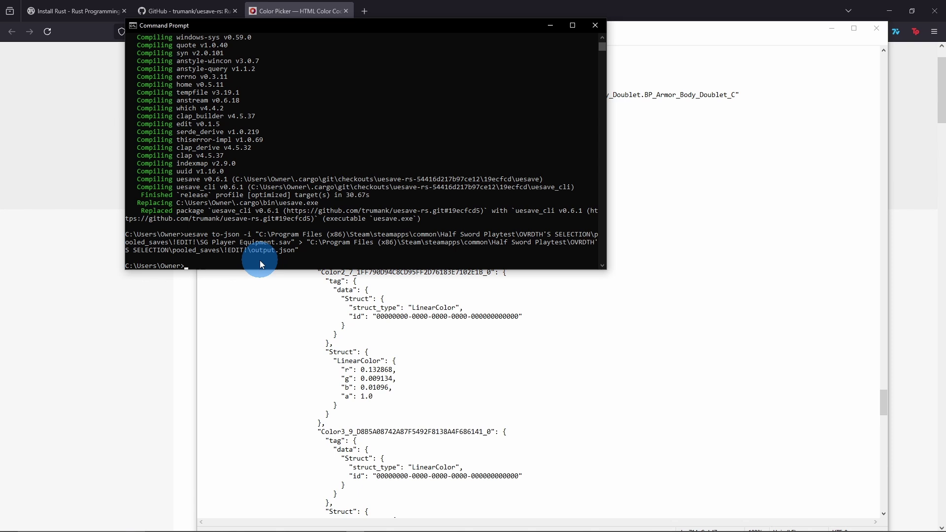
pyautogui.write('uesave')
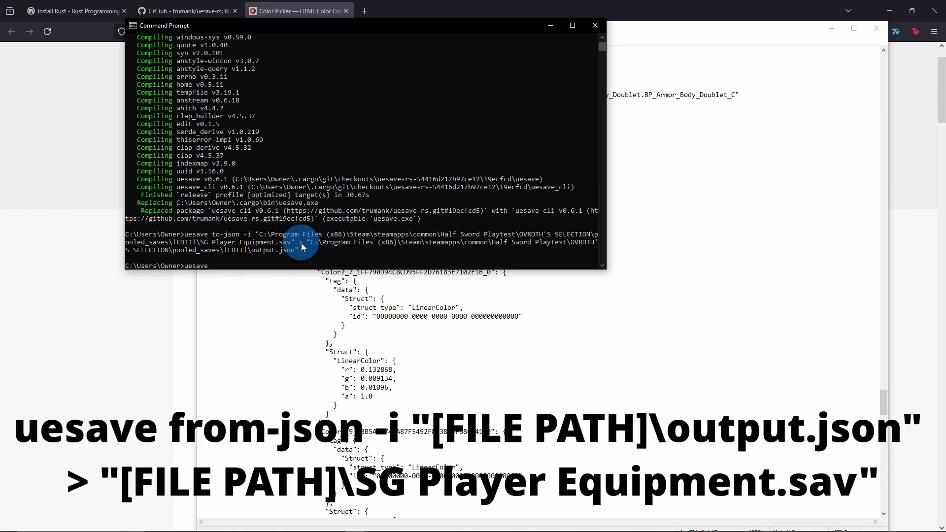
pyautogui.write(' from-json -i "')
pyautogui.write("C:\\Program Files (x86)\\Steam\\steamapps\\common\\Half Sword Playtest\\OVRDTH'S SELECTION\\pooled_saves\\!EDIT!")
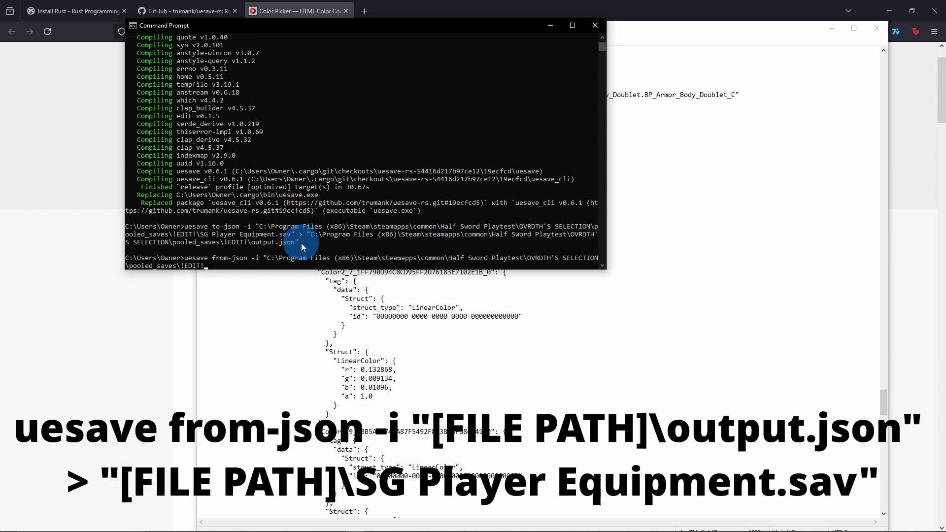
pyautogui.write('\\output.json" > "')
pyautogui.write("C:\\Program Files (x86)\\Steam\\steamapps\\common\\Half Sword Playtest\\OVRDTH'S SELECTION\\pooled_saves\\!EDIT!")
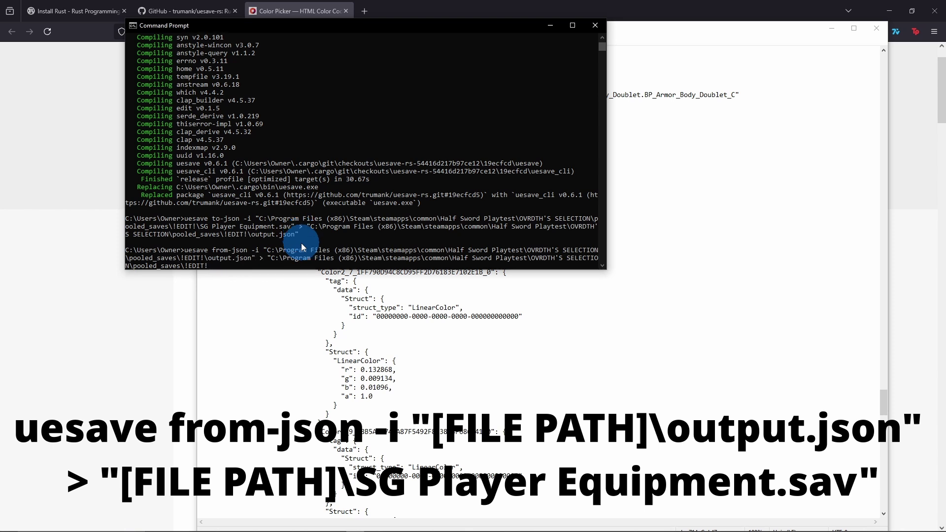
pyautogui.write('\\SG Player Equipment.sav"')
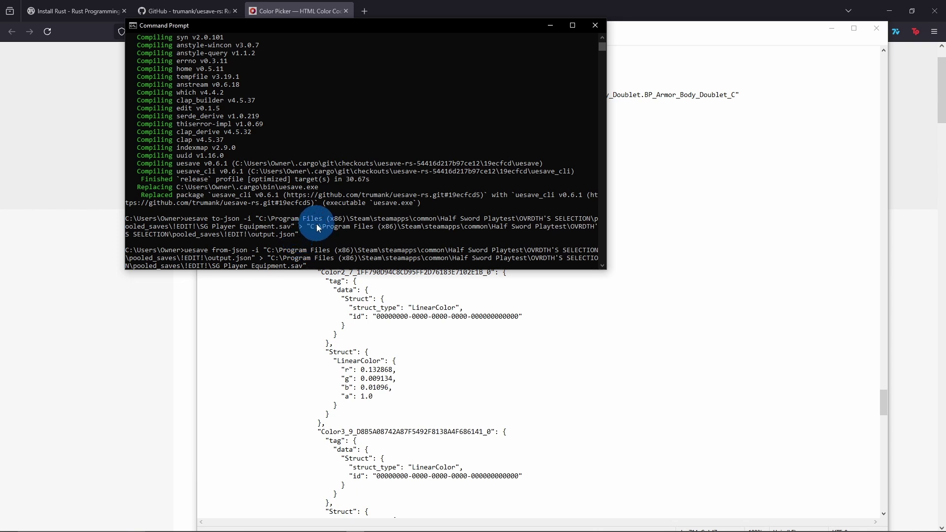
pyautogui.press('Return')
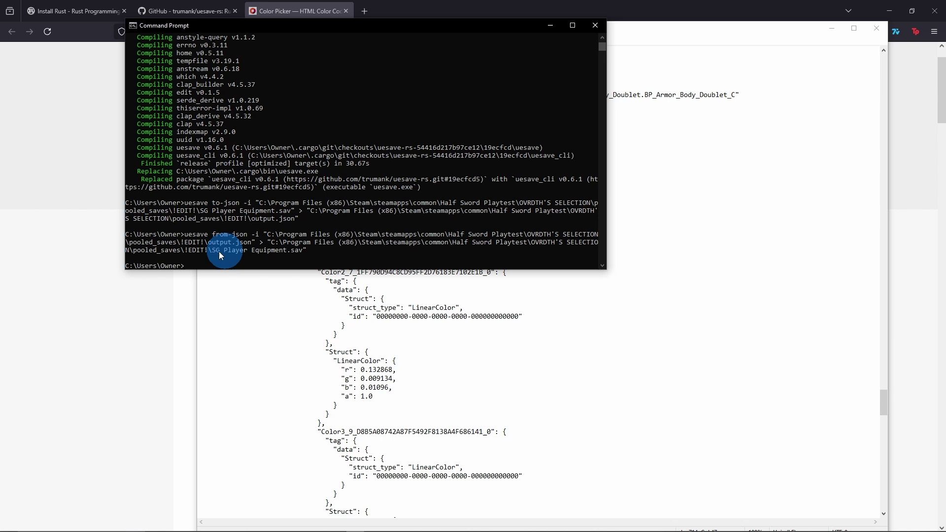
# Open the !EDIT! folder, then load the !EDIT! loadout into Half Sword through OVRDTH's Selector.
pyautogui.click(244, 526)
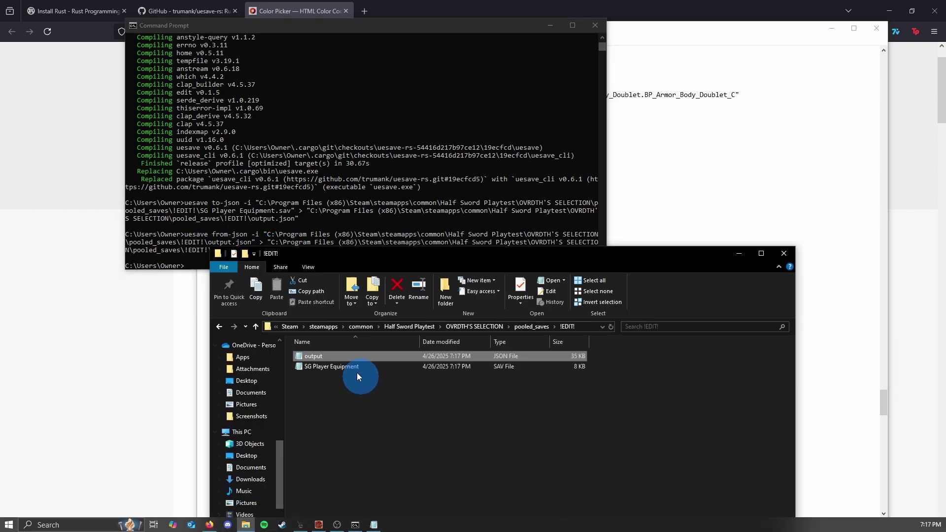
pyautogui.moveTo(483, 261); pyautogui.dragTo(464, 185)
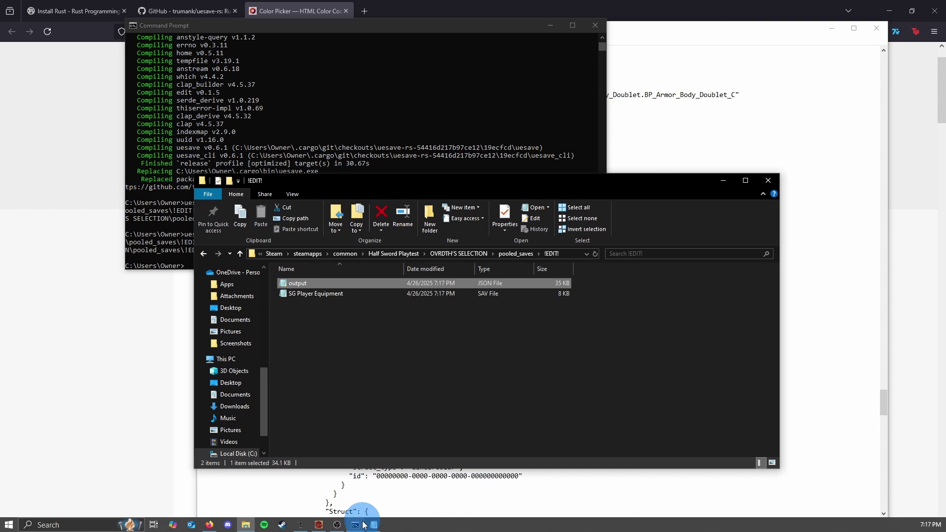
pyautogui.click(300, 526)
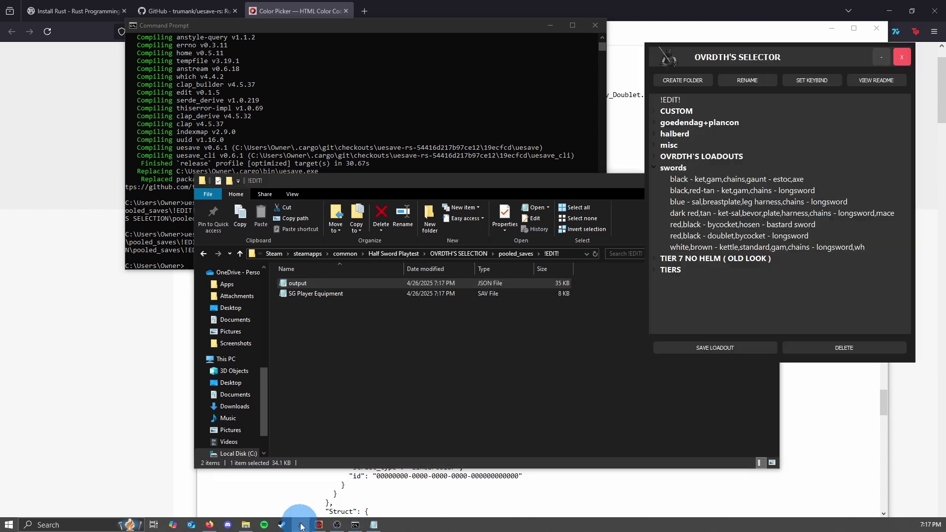
pyautogui.click(669, 100)
pyautogui.click(863, 102)
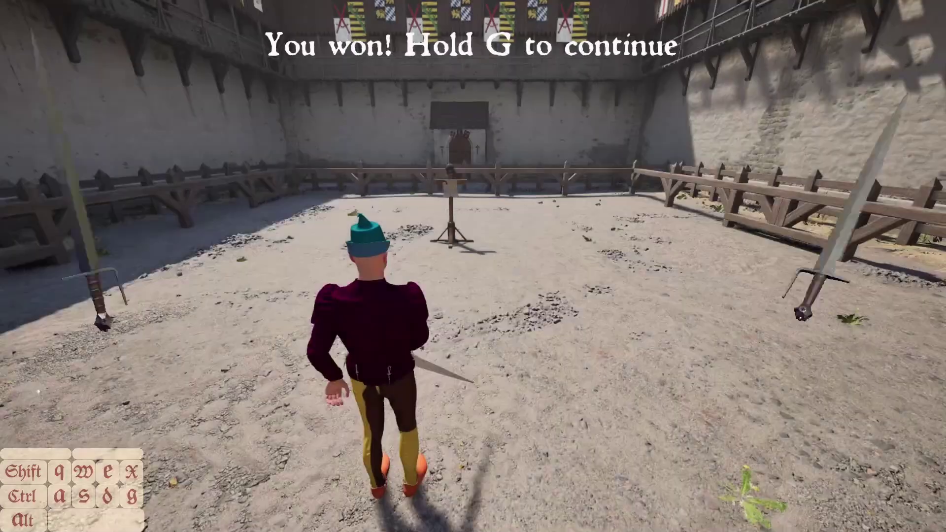
# Walk the fighter to the training dummy and swing the sword, showing off the dark purple doublet.
pyautogui.rightClick(473, 266)
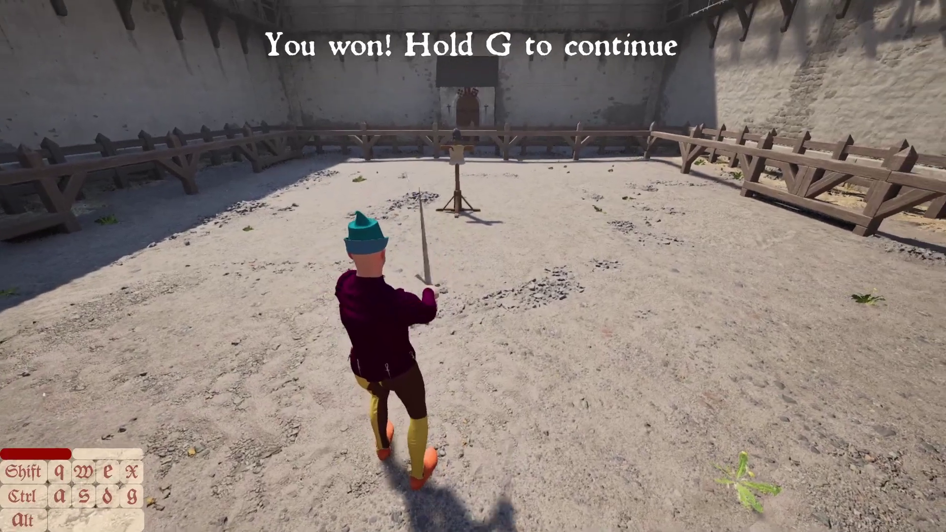
pyautogui.press('w')
pyautogui.press('a')
pyautogui.click(473, 266)
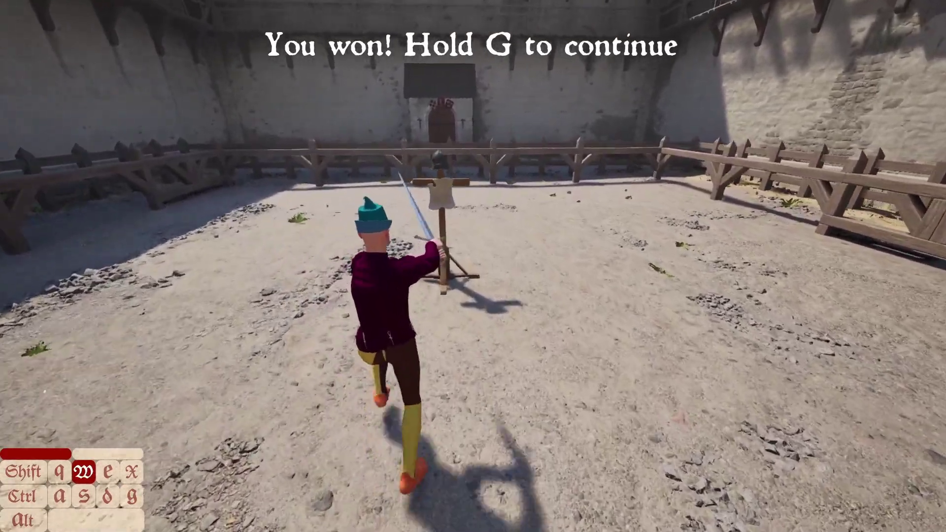
pyautogui.press('s')
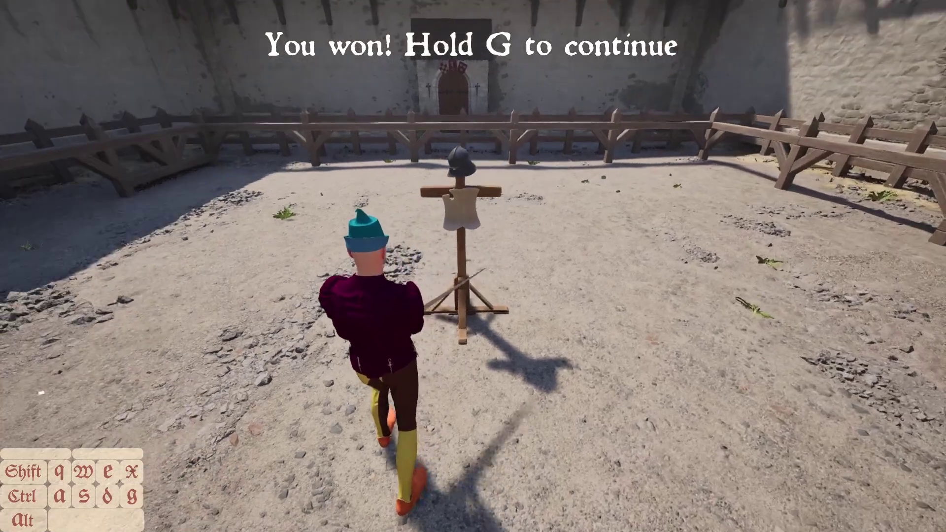
pyautogui.click(473, 266)
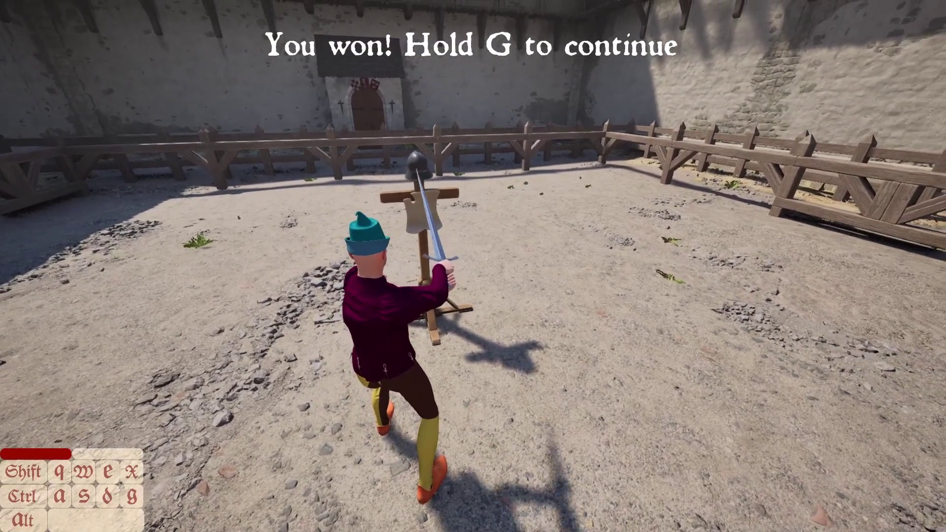
pyautogui.press('alt')
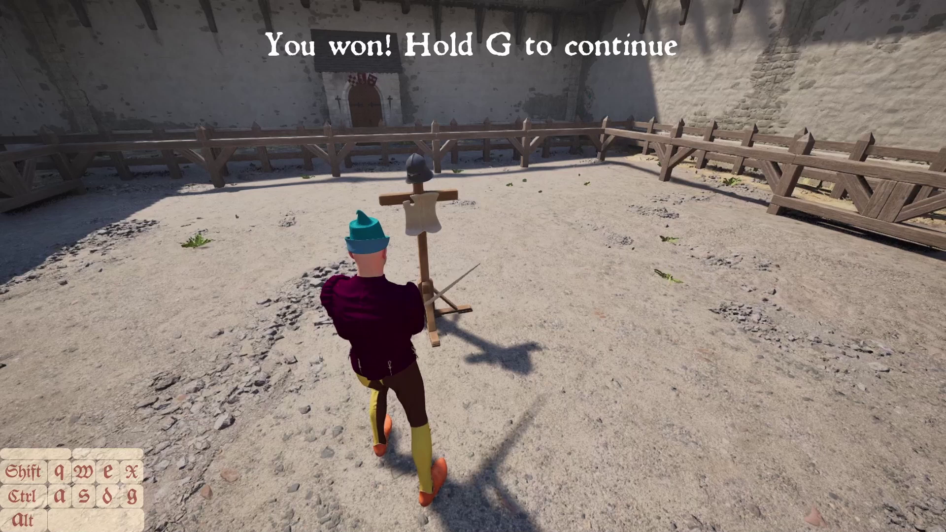